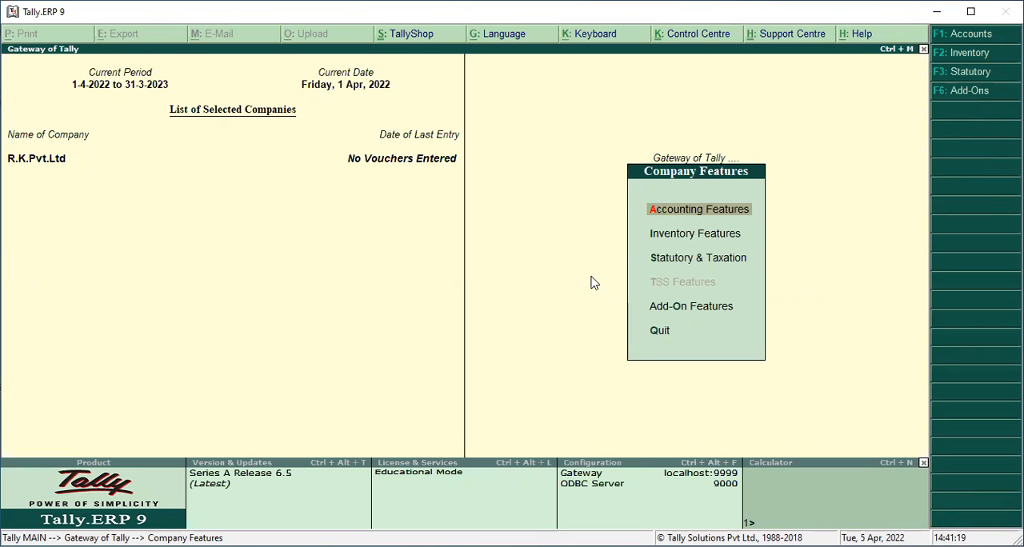
Open the company's accounting features and enable multi-currency
key(Return)
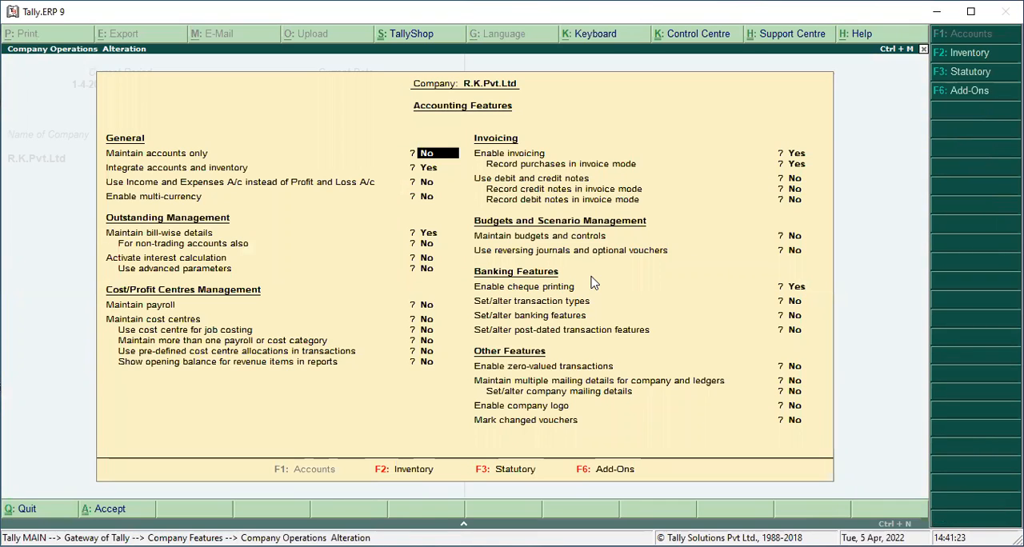
key(Return)
key(Return)
key(Return)
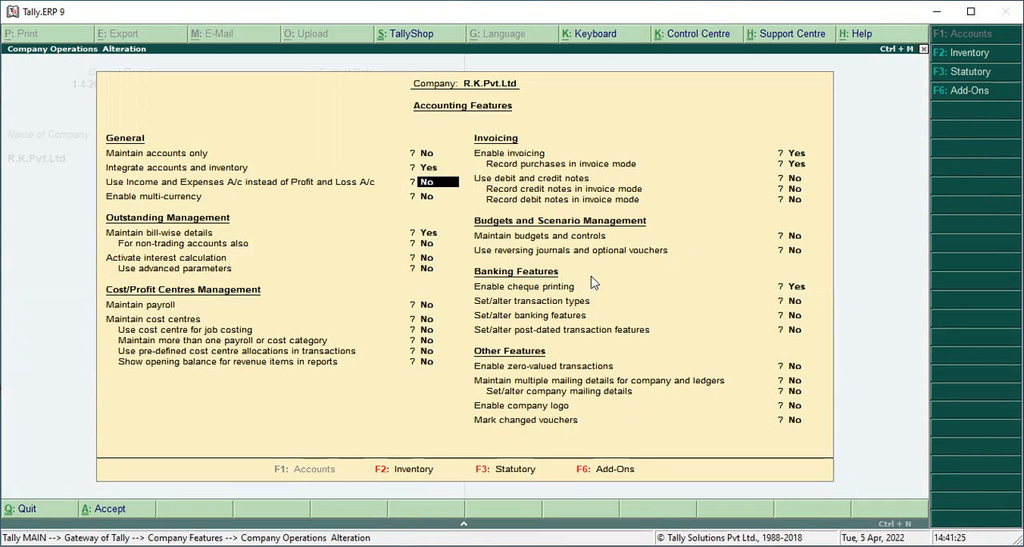
text(y)
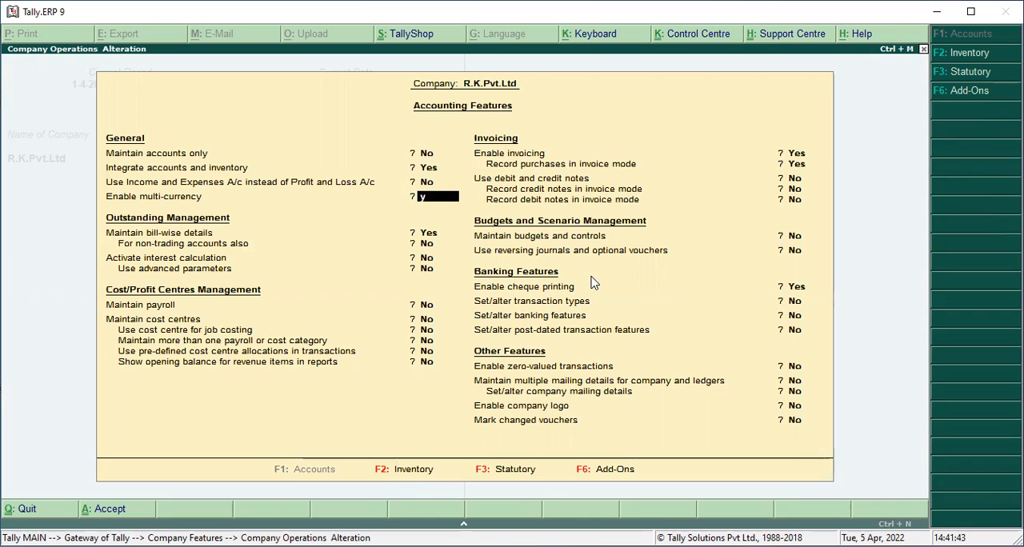
key(Return)
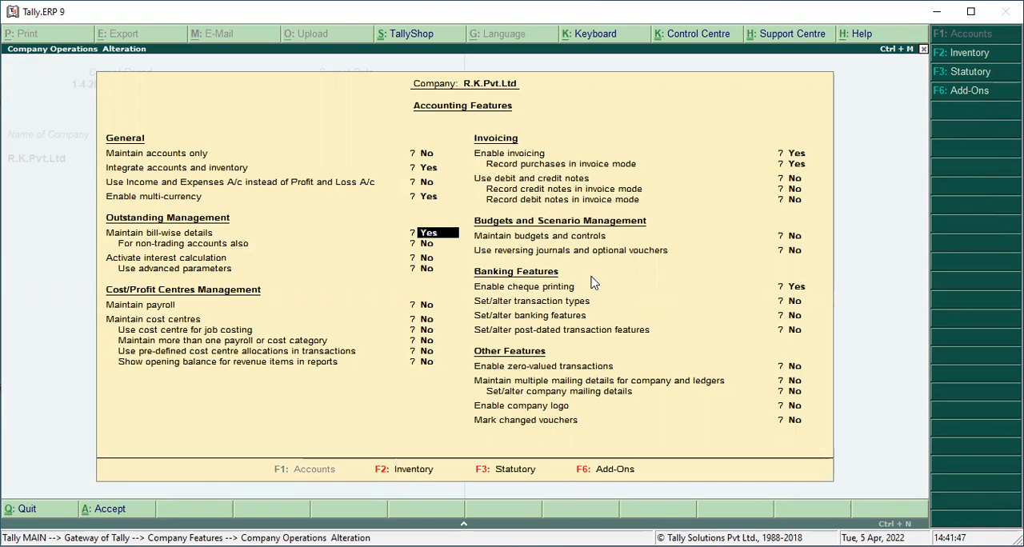
Keep the remaining accounting feature options as they are, save the features and return to the Gateway of Tally
key(Up)
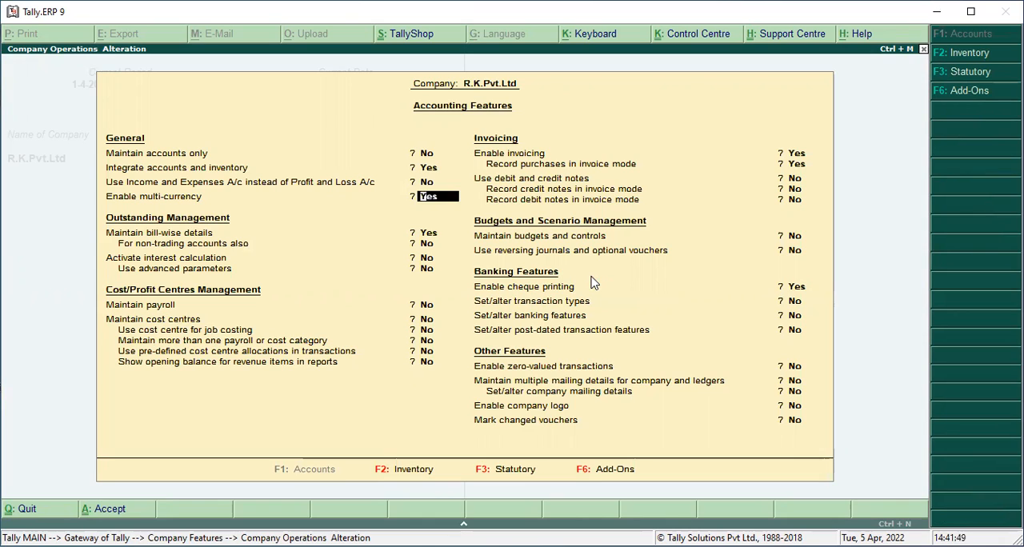
key(Return)
key(Return)
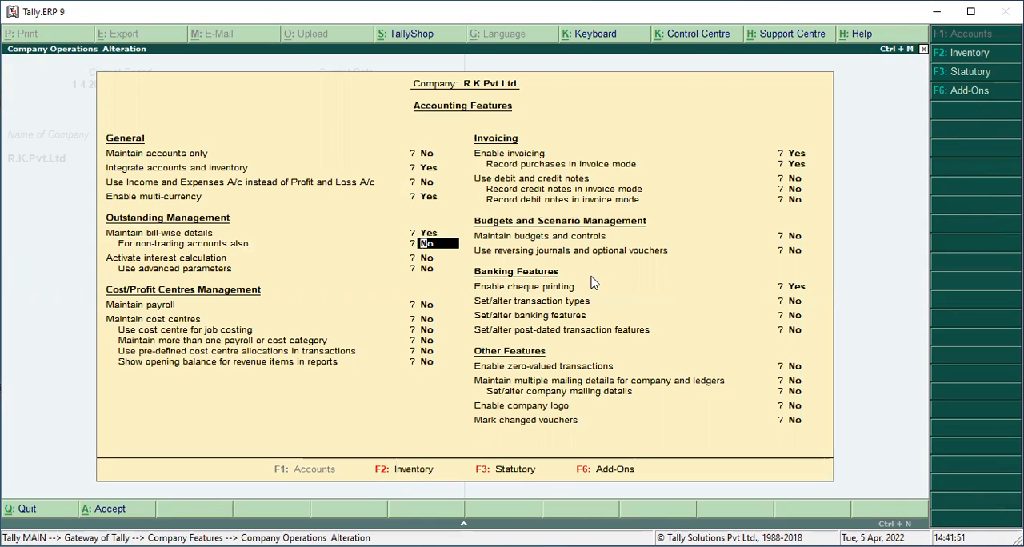
key(Return)
key(Return)
key(Return)
key(Return)
key(Return)
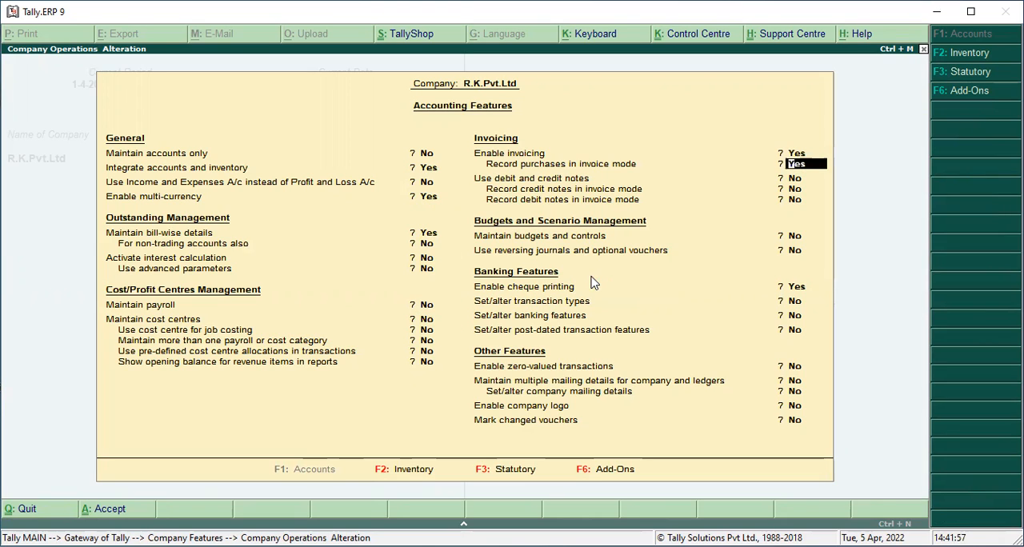
key(ctrl+a)
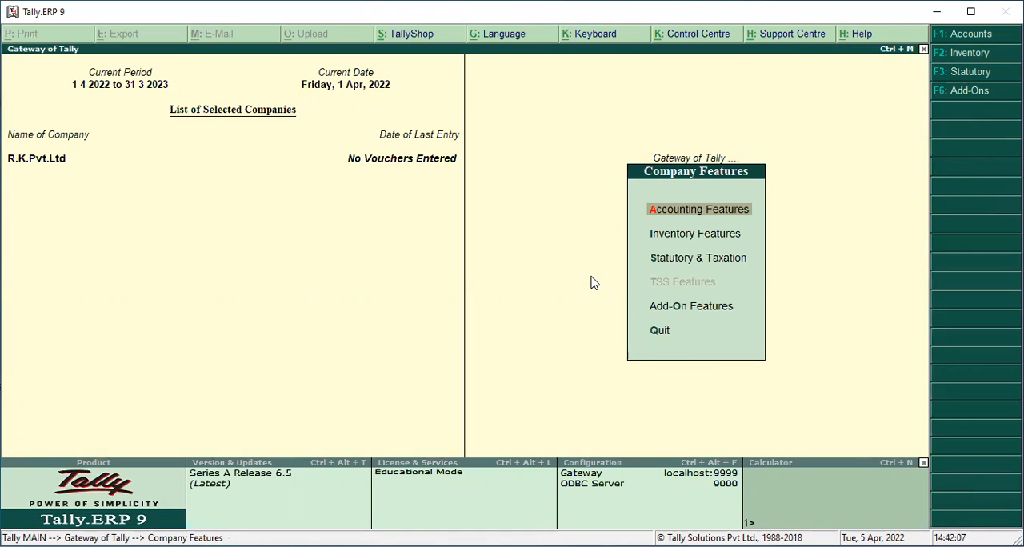
key(Escape)
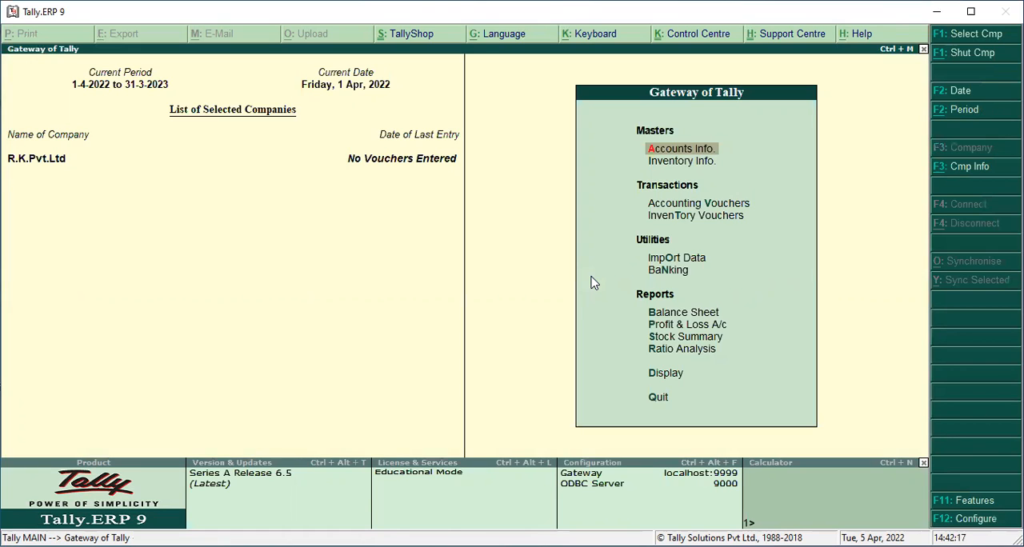
Open the Currencies masters under Accounts Info
key(Up)
key(Down)
key(Return)
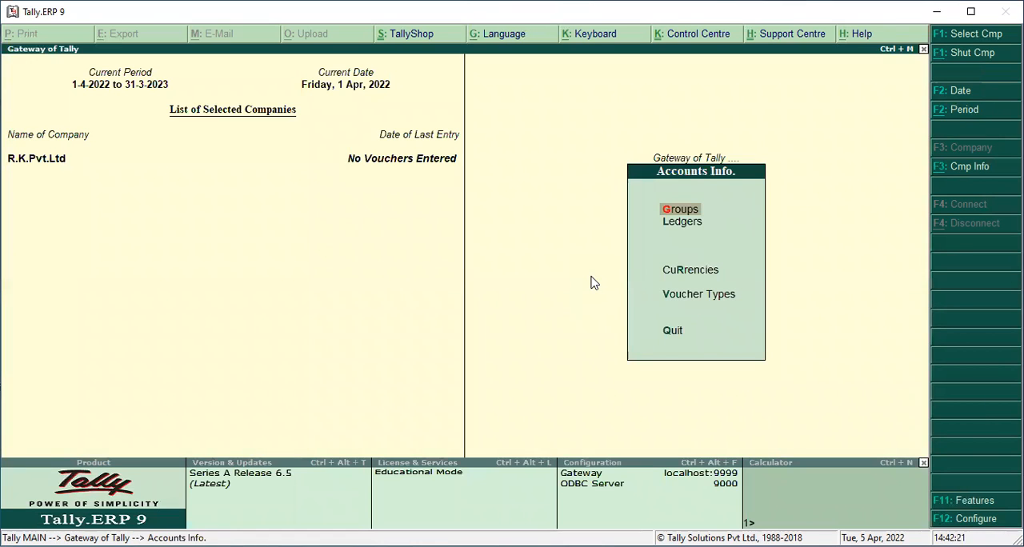
key(Down)
key(Down)
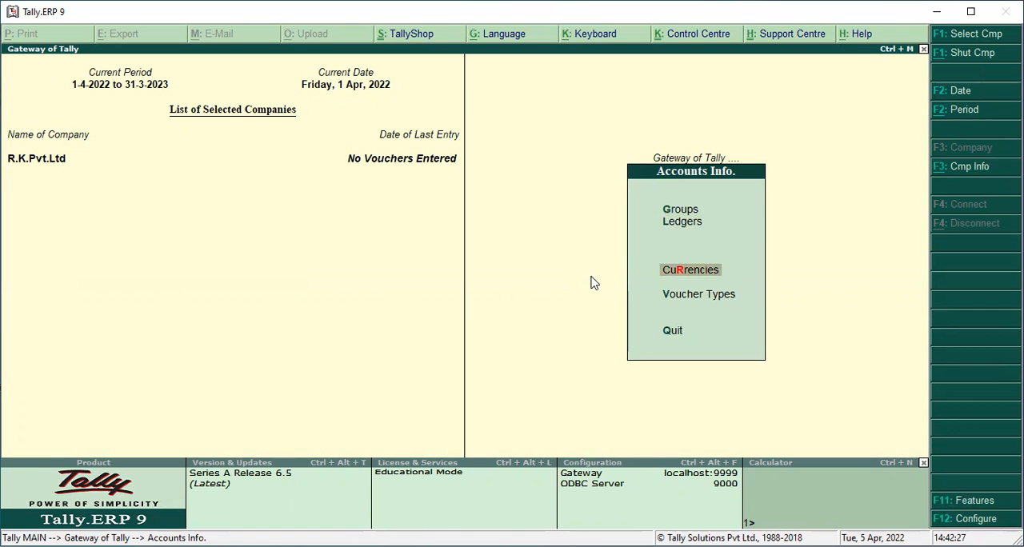
key(Return)
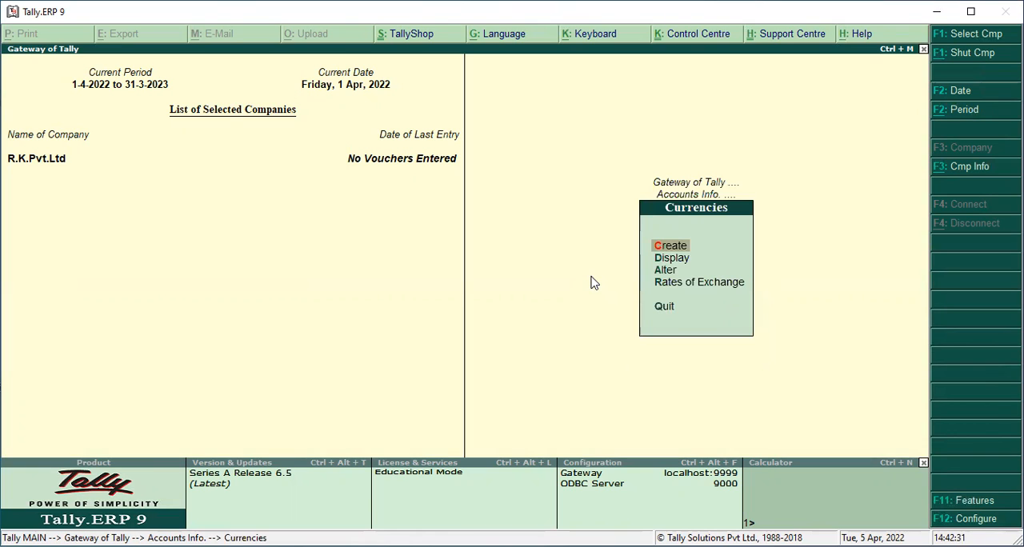
key(Down)
key(Up)
key(Up)
key(Down)
key(Down)
key(Down)
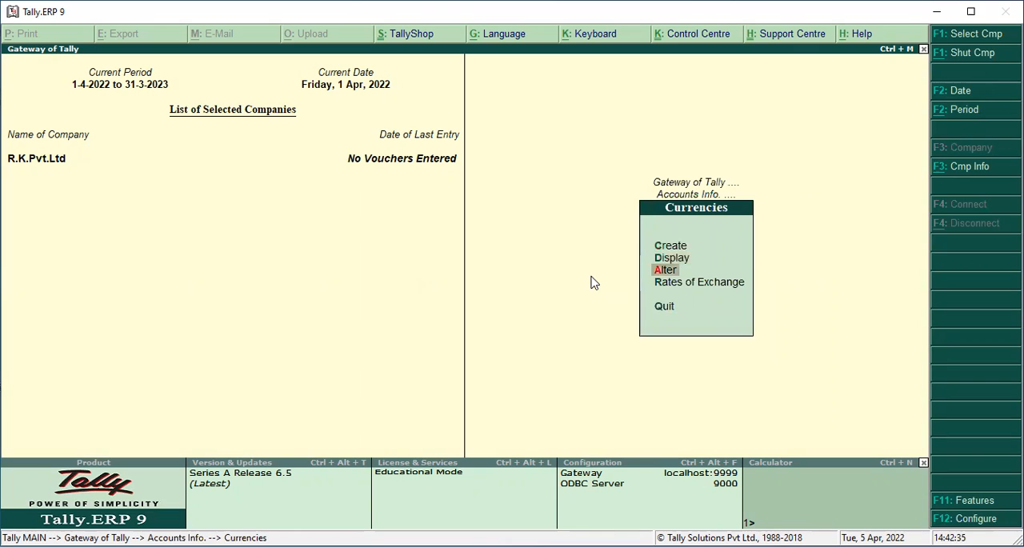
key(Up)
key(Up)
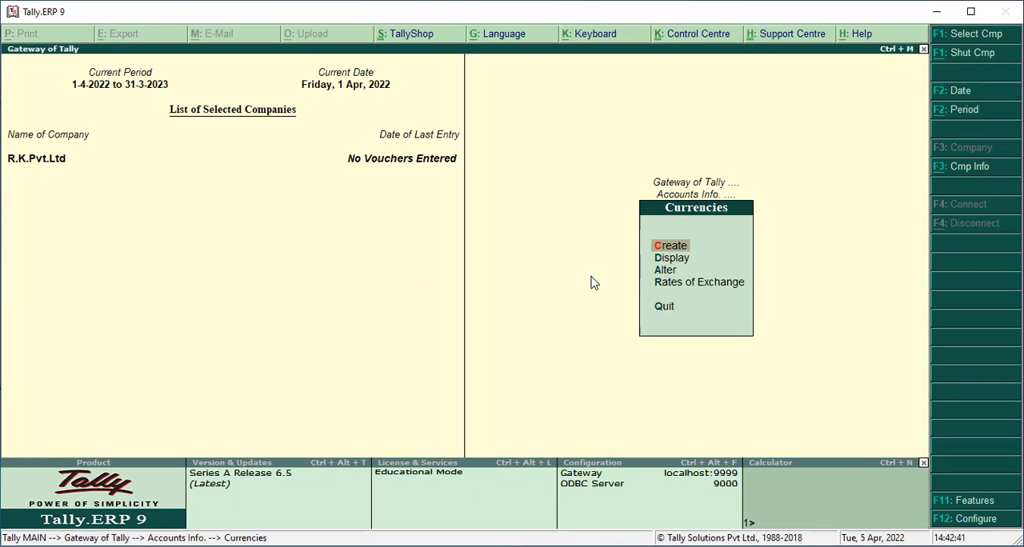
Display the list of currencies already defined for the company, then return to the Currencies options
key(Down)
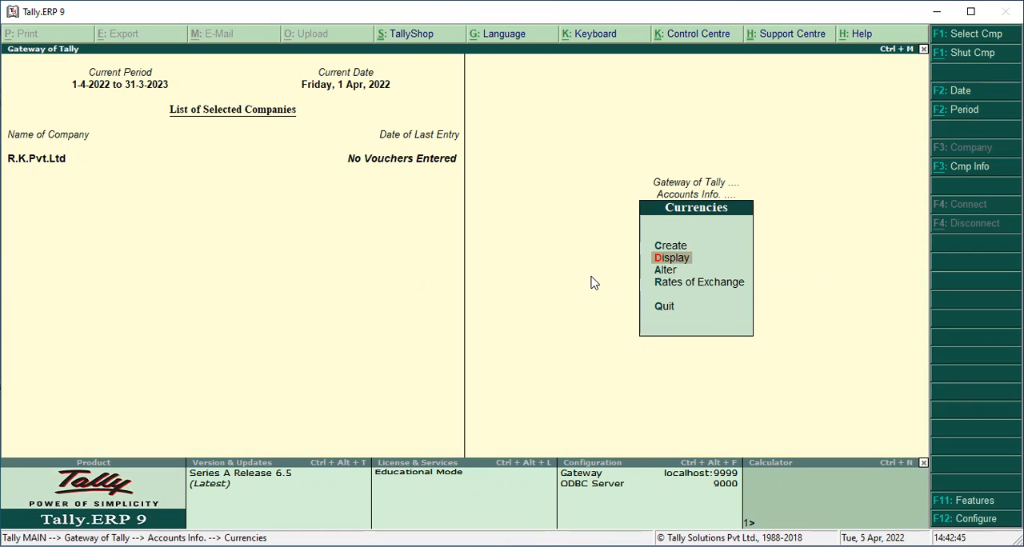
key(Down)
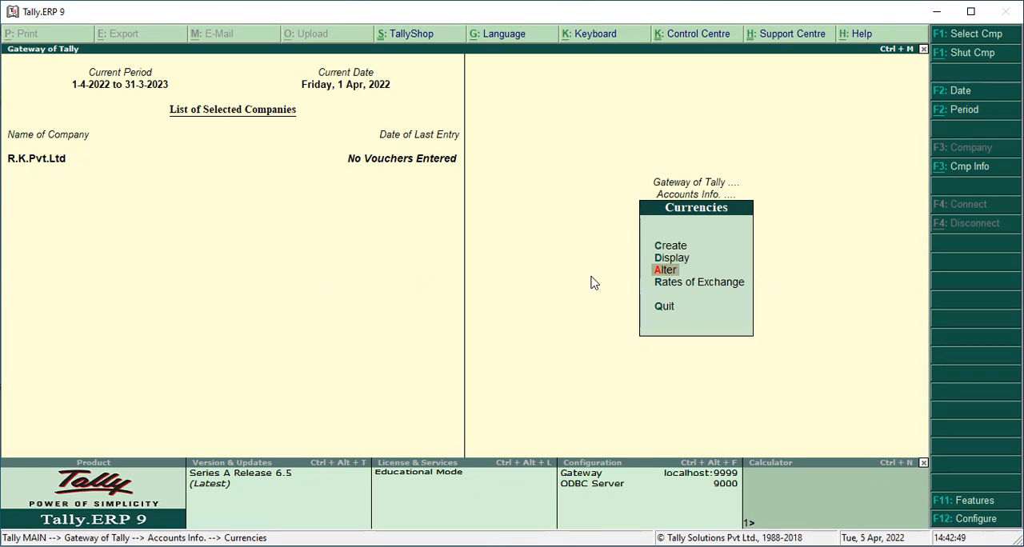
key(Up)
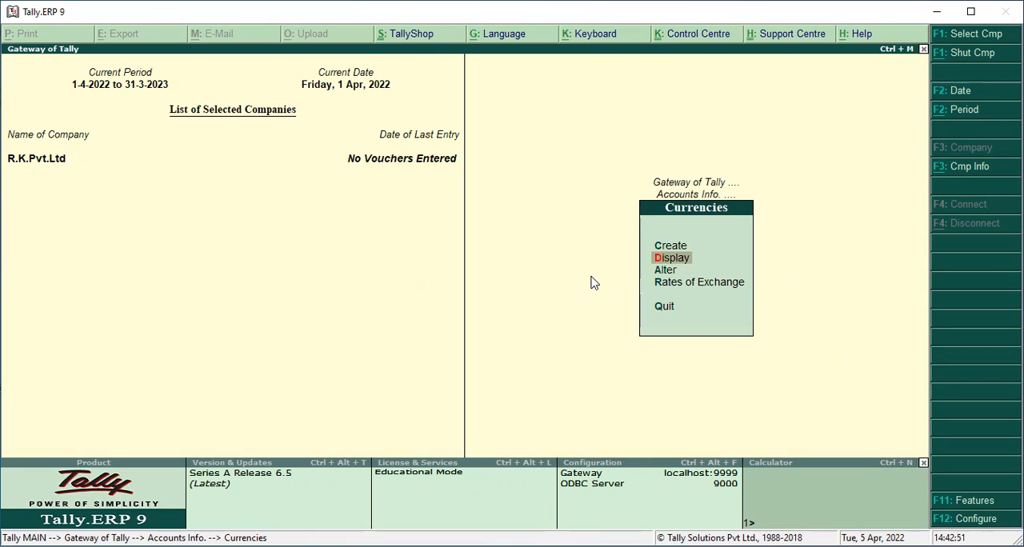
key(Return)
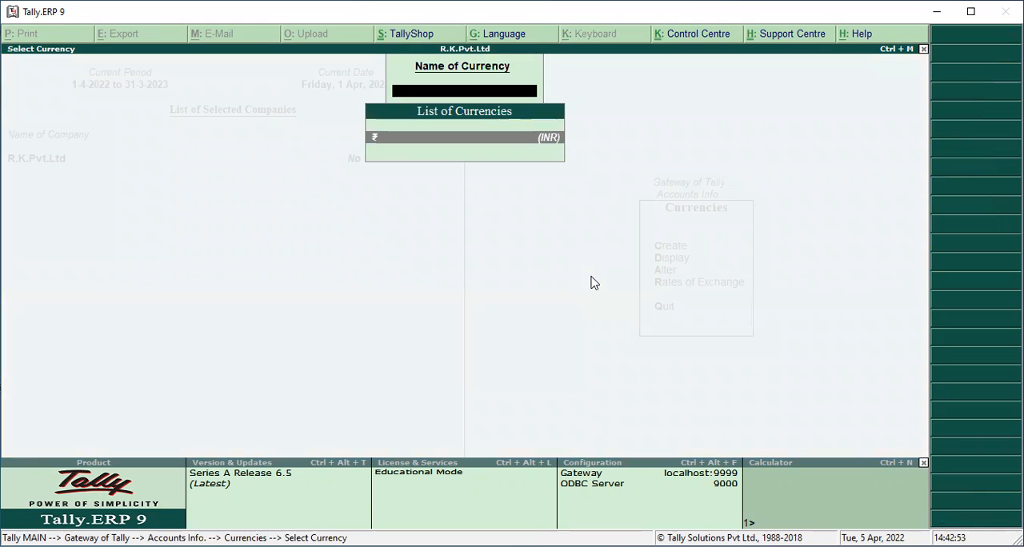
key(Escape)
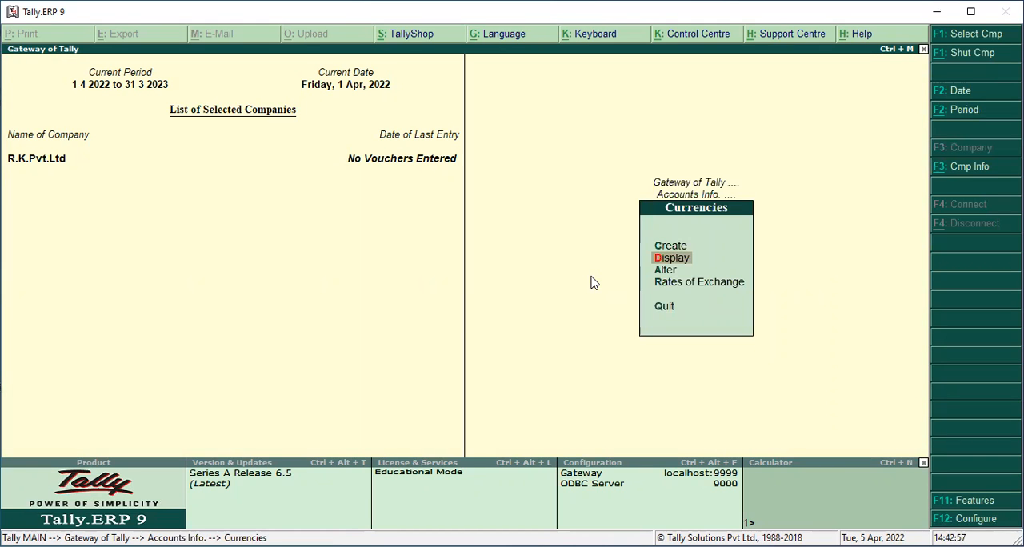
Create a currency with the symbol US$ and formal name American Currency, keeping the default decimal and display options
key(Up)
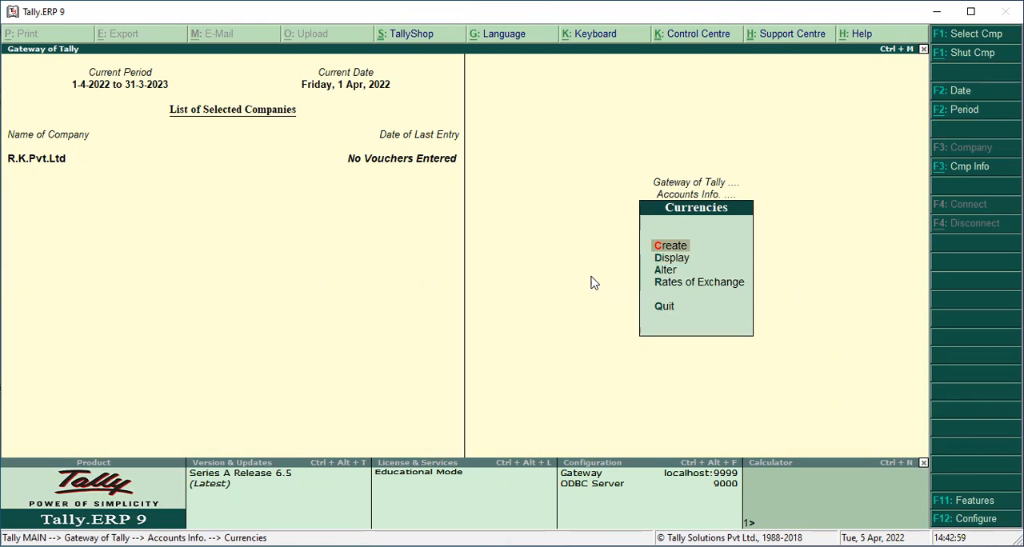
key(Return)
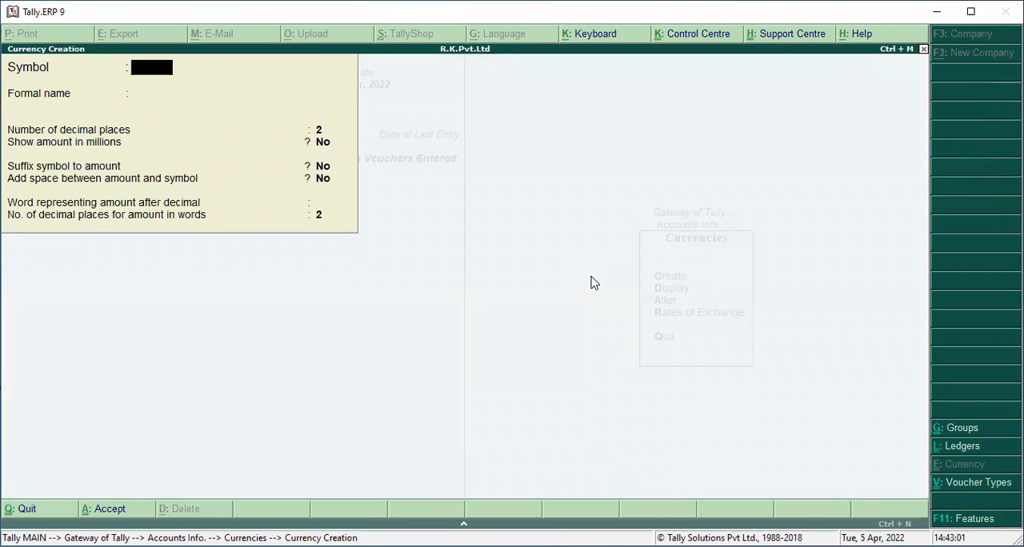
text(US$)
key(Return)
text(Amer)
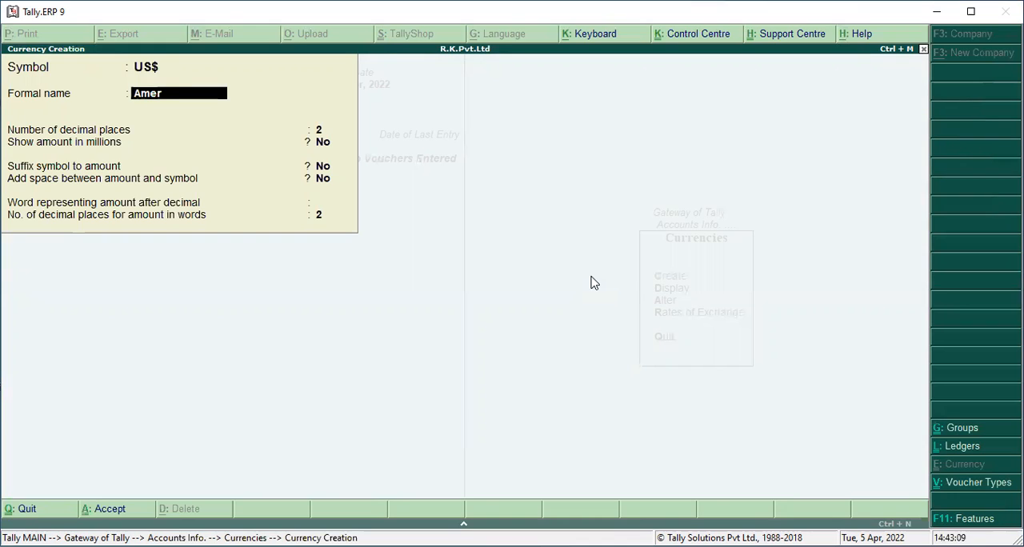
text(ican Currency)
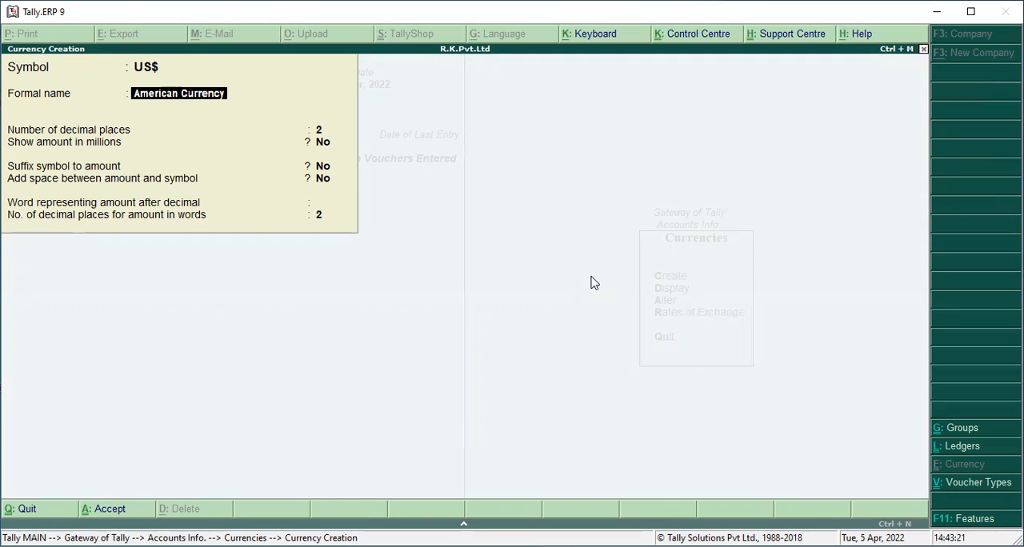
key(Return)
key(Return)
key(Return)
key(Return)
key(Return)
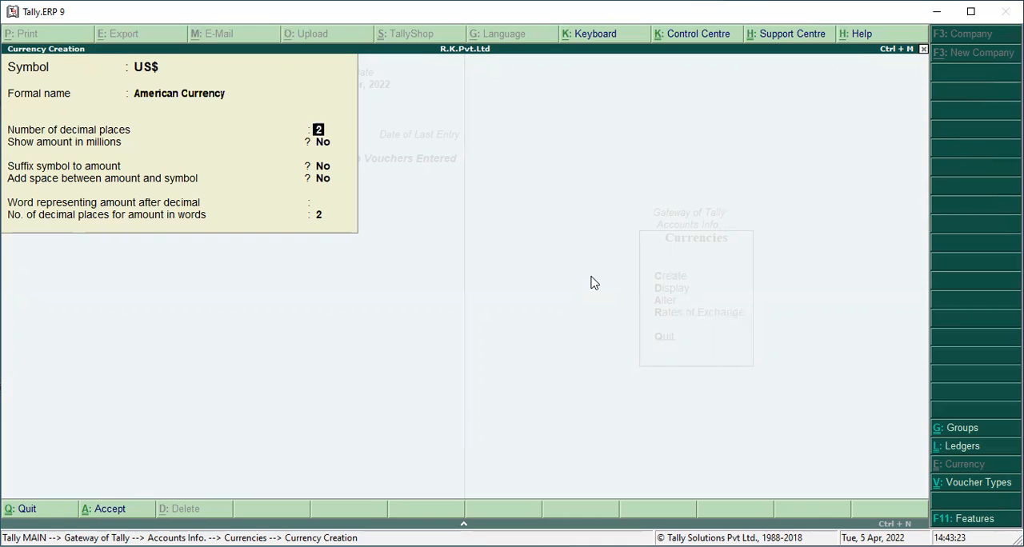
key(Return)
key(Return)
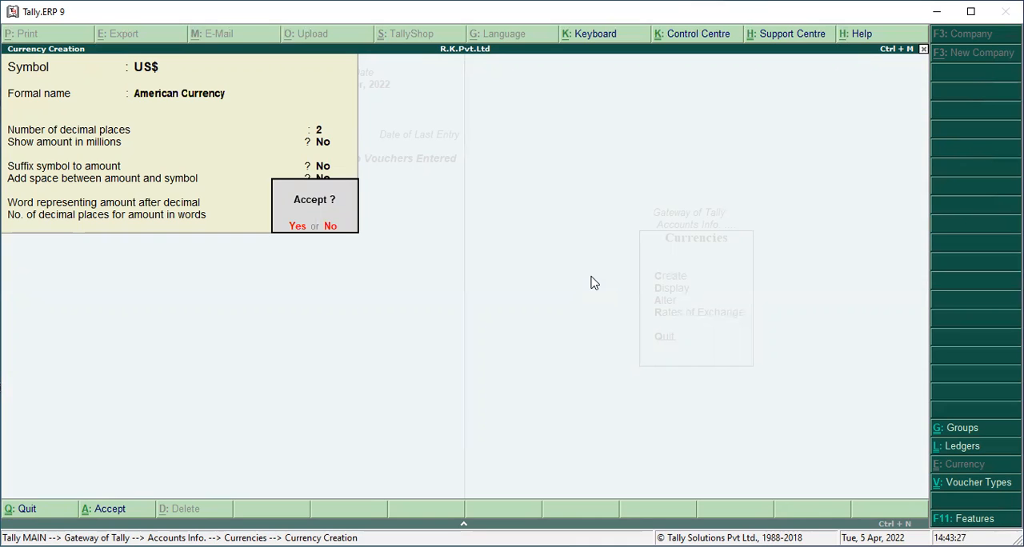
key(Return)
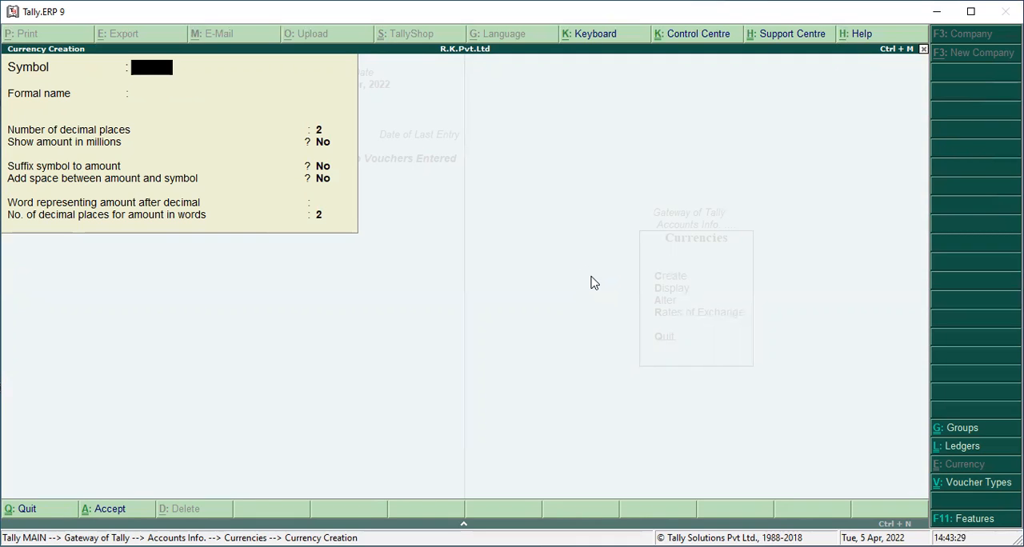
Create a currency with the symbol PND and formal name England Currency, keeping the other options at their defaults
text(p)
key(BackSpace)
text(PND)
key(Return)
text(Pound)
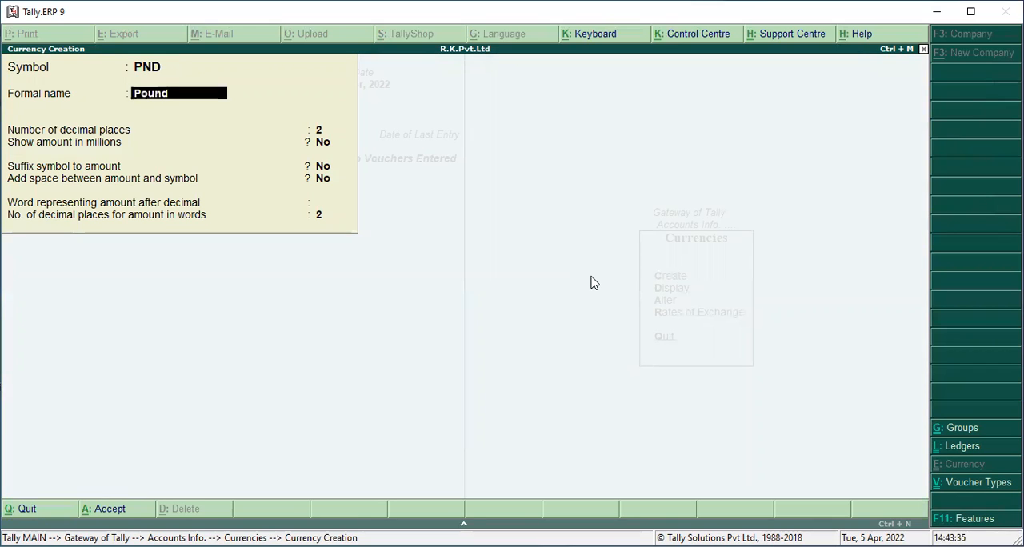
key(BackSpace)
key(BackSpace)
key(BackSpace)
key(BackSpace)
key(BackSpace)
text(England Currency)
key(Return)
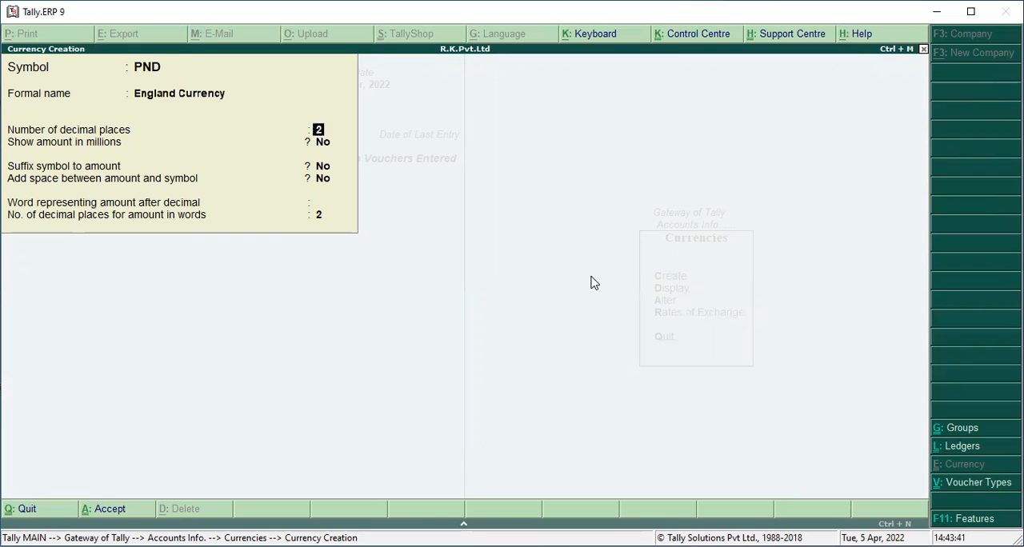
key(Return)
key(ctrl+a)
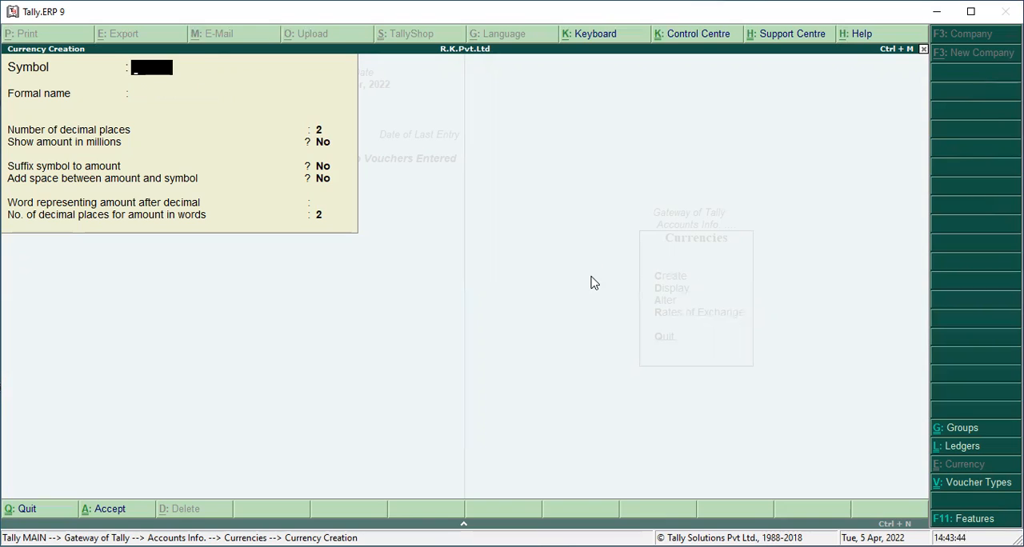
Create a currency with the symbol Yen and formal name Japan Currency, keeping the other options at their defaults
text(ye)
key(BackSpace)
key(BackSpace)
text(YN)
key(BackSpace)
text(en)
key(Return)
text(J)
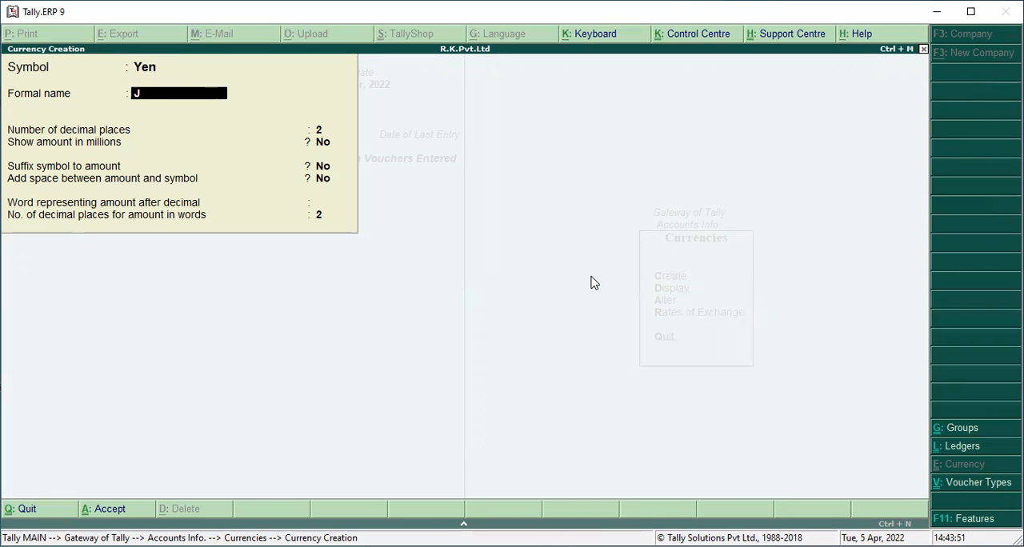
text(apan Currency)
key(Return)
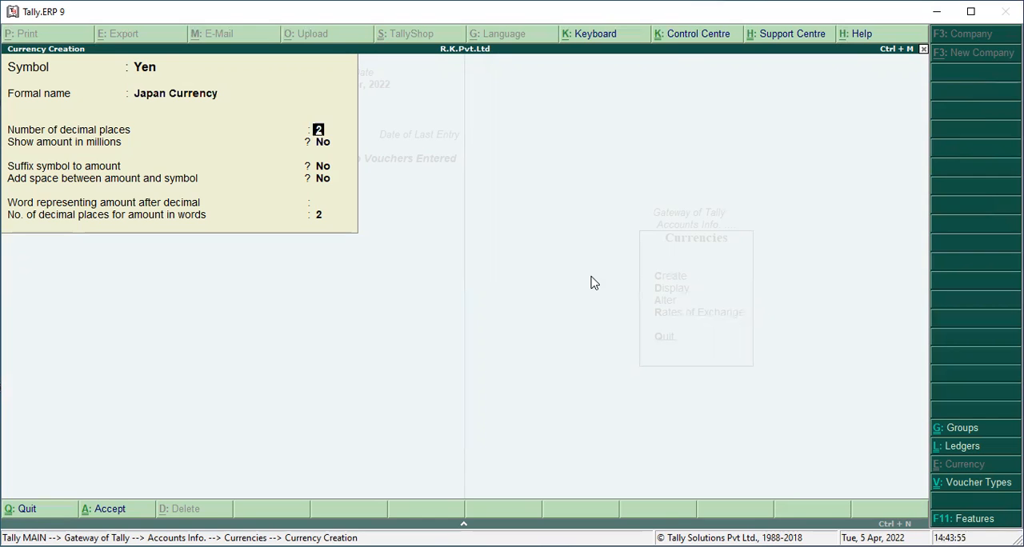
key(ctrl+a)
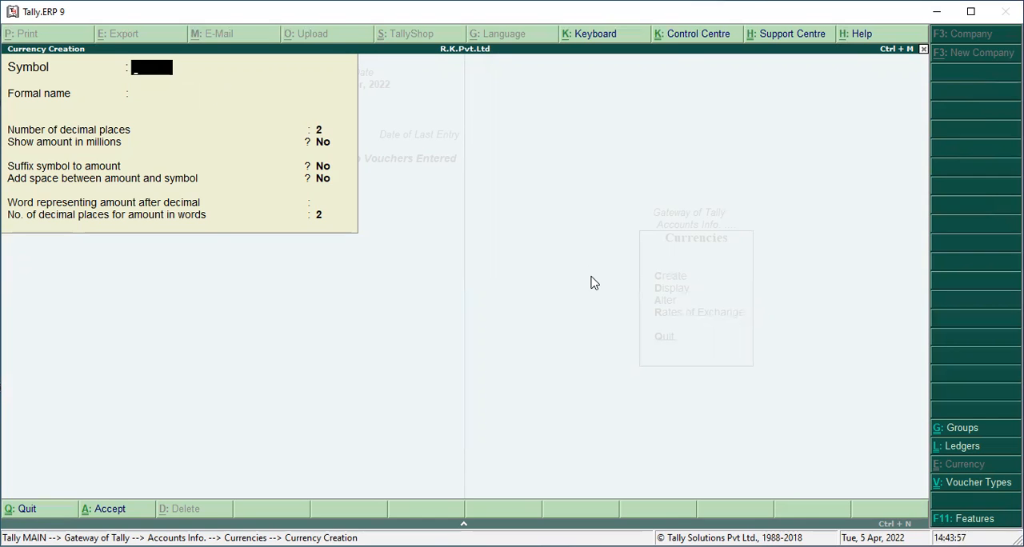
Create a currency with the symbol Yuyan and formal name China Currency using the default options, and start leaving currency creation
text(Yuy)
key(BackSpace)
text(yu)
key(BackSpace)
text(an)
key(Return)
text(Ch)
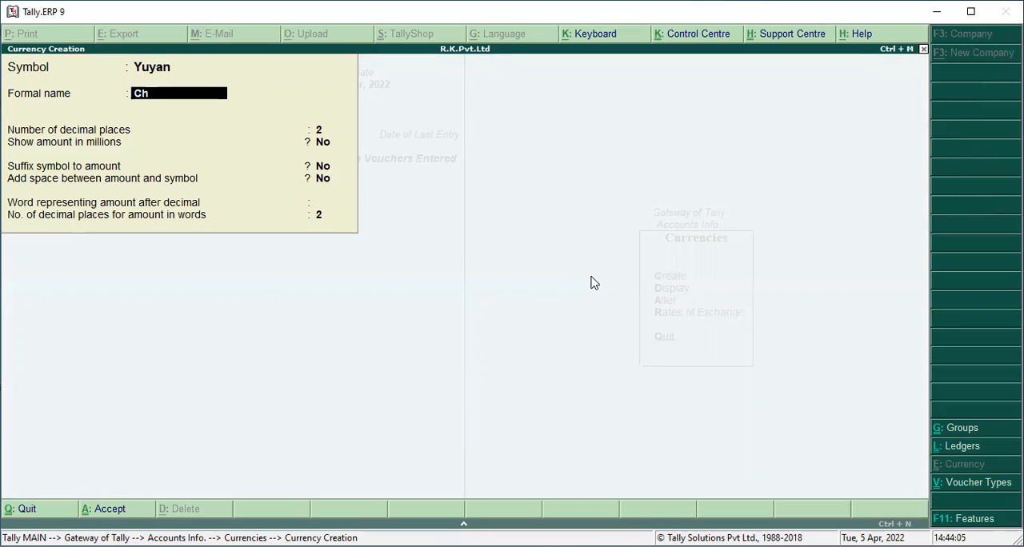
text(ina currency)
key(Return)
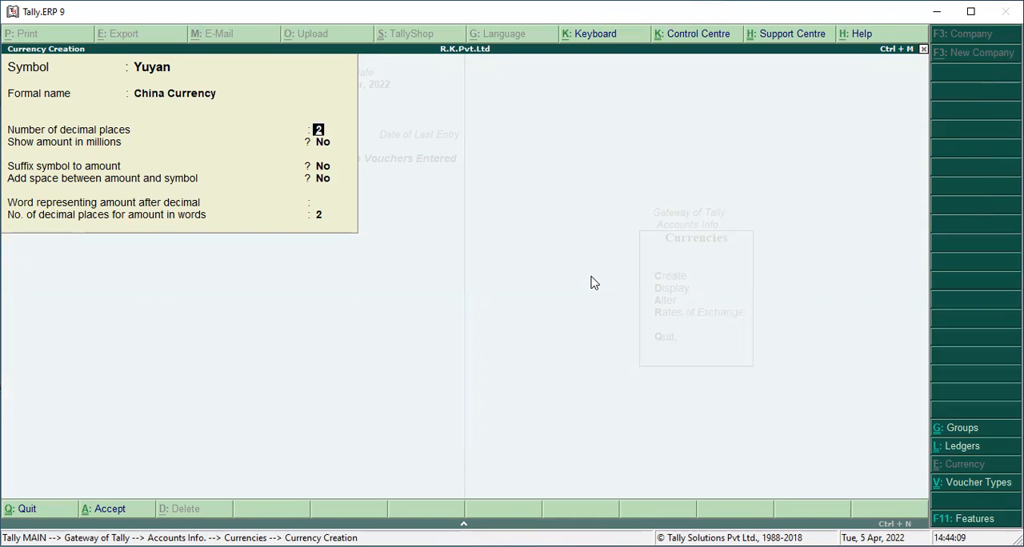
key(ctrl+a)
key(Escape)
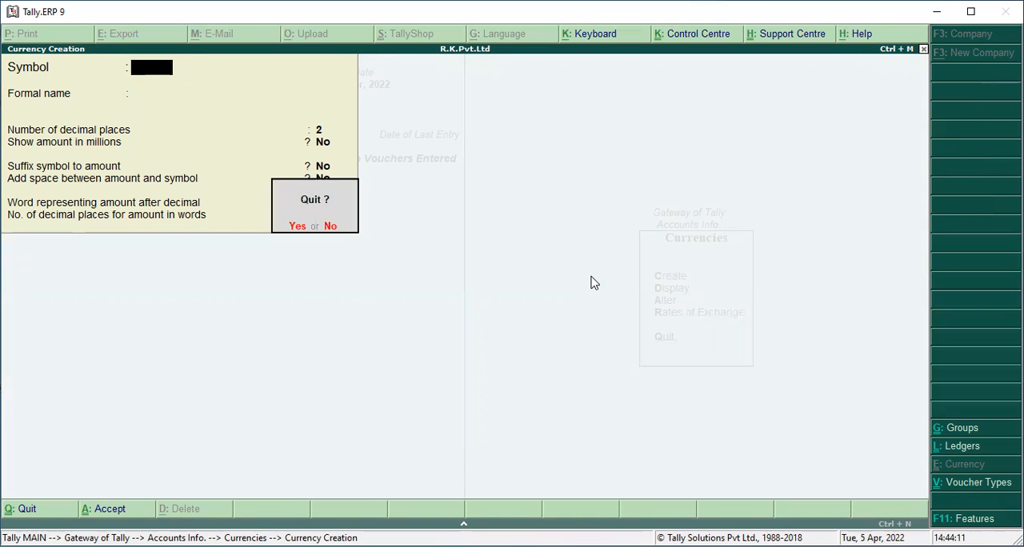
Leave currency creation and view the list of currencies available for display
key(y)
key(Down)
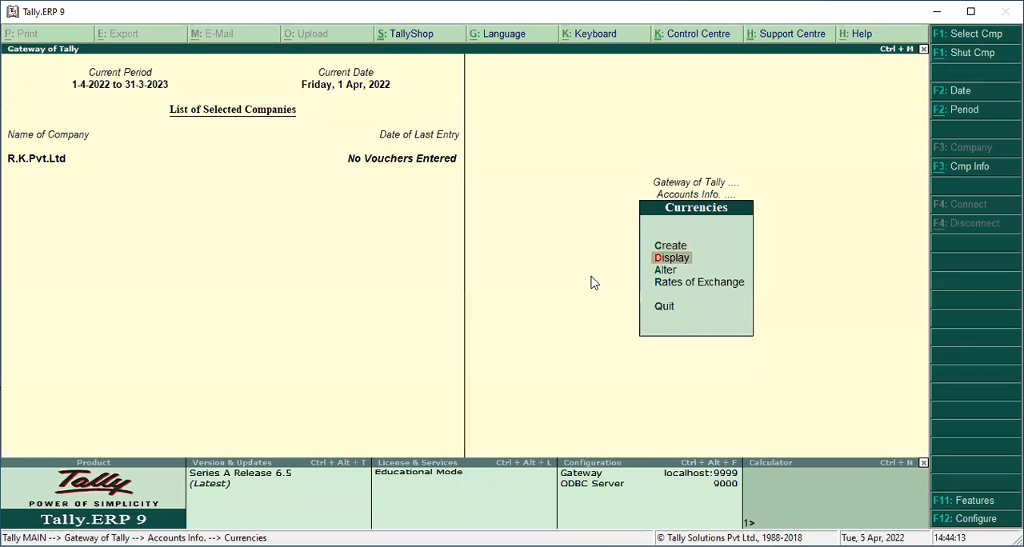
key(Return)
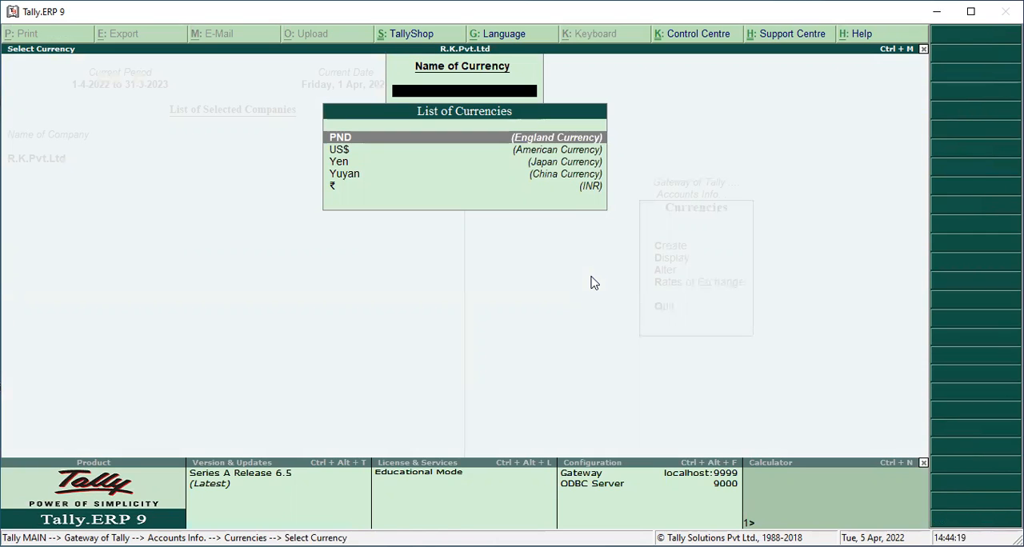
key(Escape)
Open the PND (England Currency) record for alteration, review its details and rates table, and leave it without editing
key(Down)
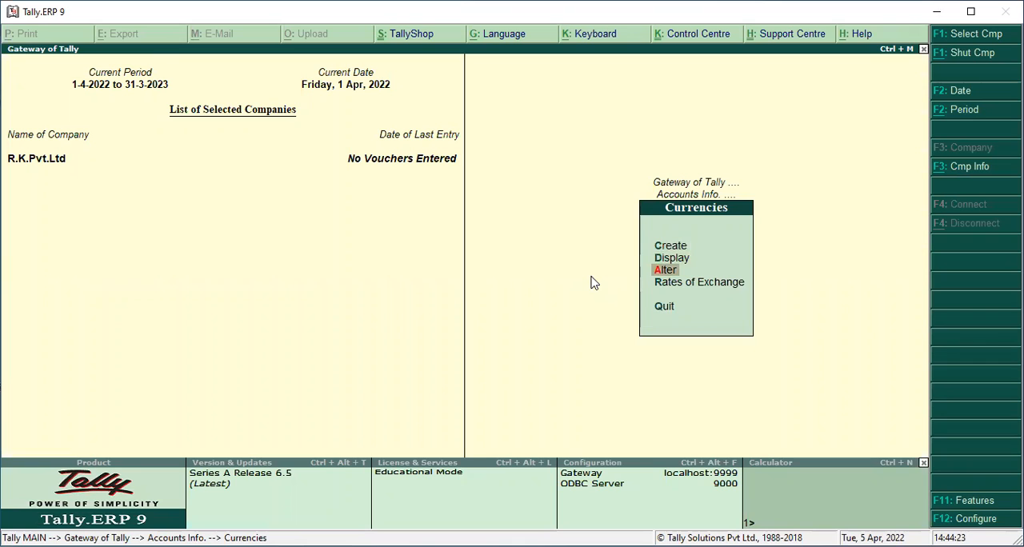
key(Return)
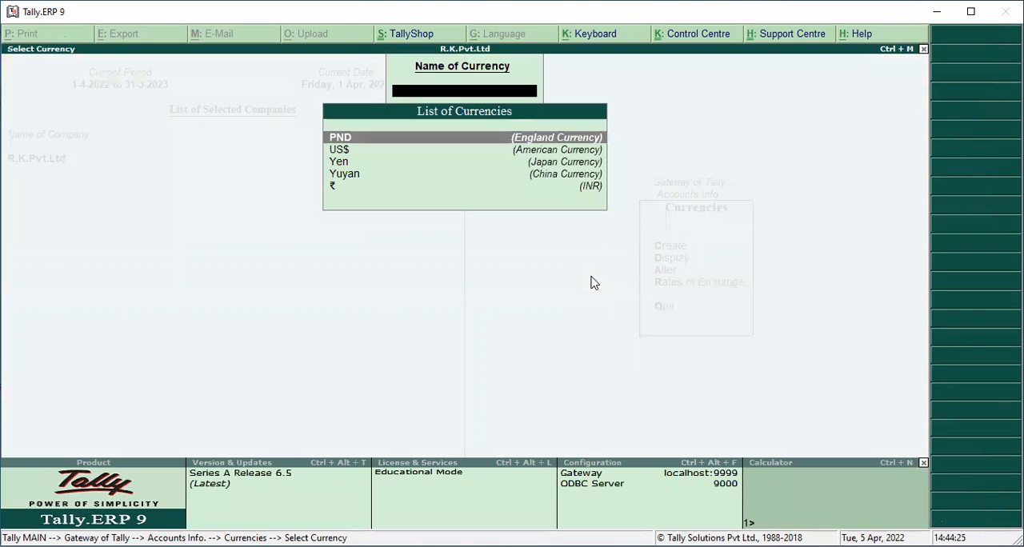
key(Down)
key(Up)
key(Return)
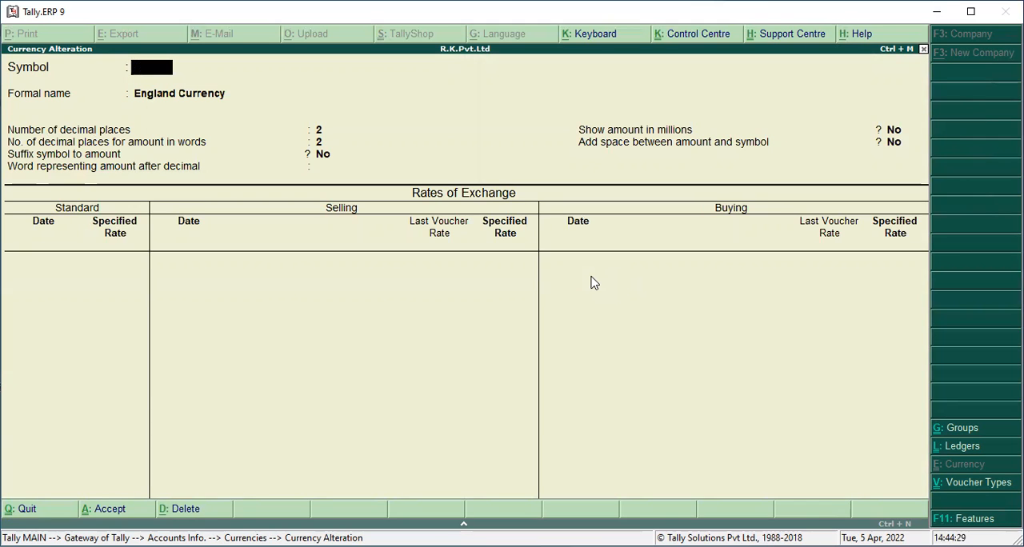
key(Escape)
key(Escape)
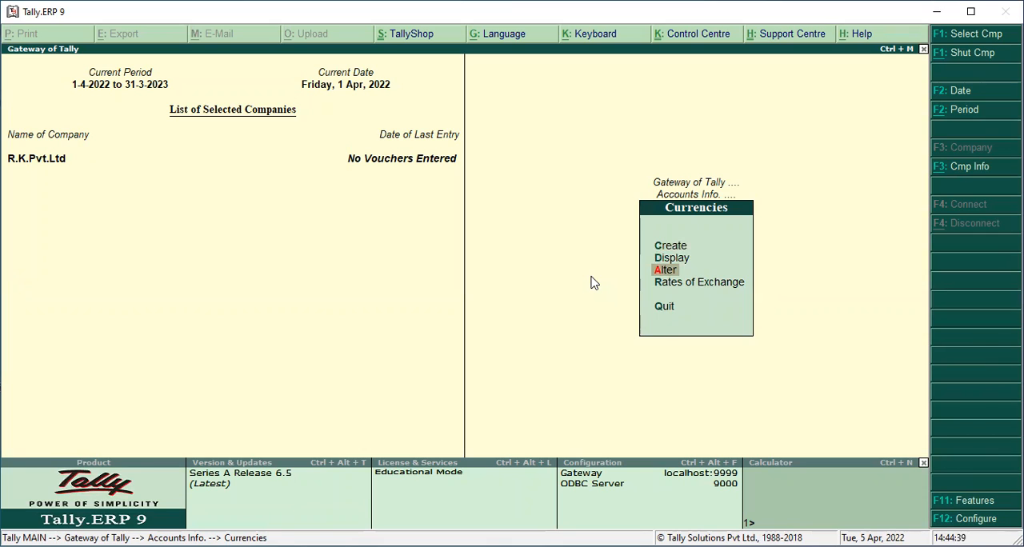
Open the rates of exchange for 1-Apr-2022 and set PND to standard rate 96, selling rate 99 and buying rate 98
key(Down)
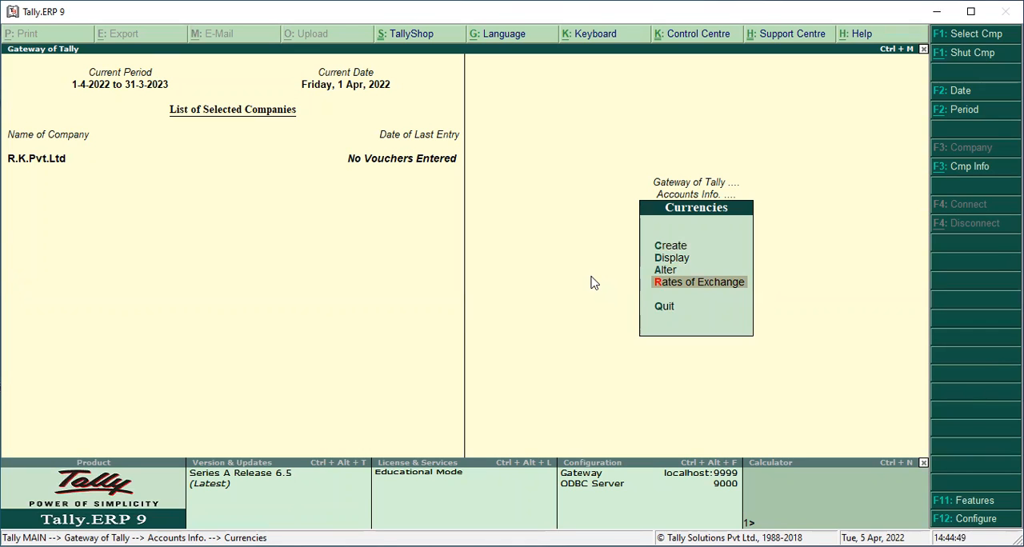
key(Return)
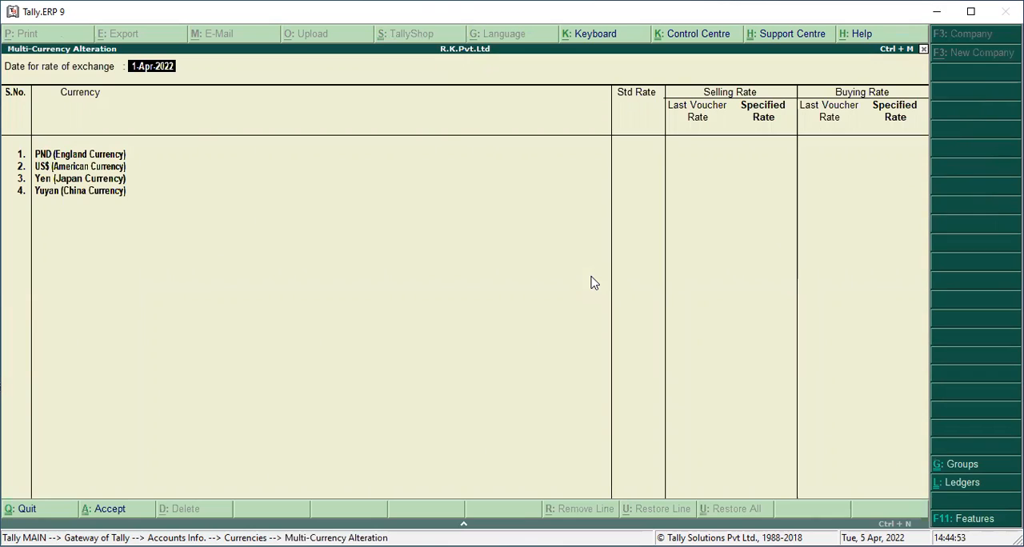
key(Return)
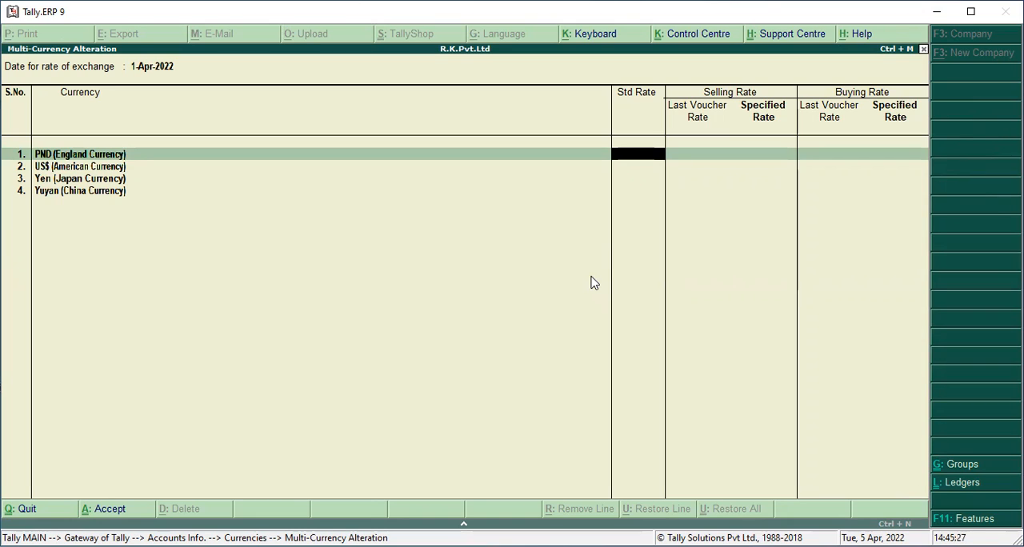
text(98)
key(BackSpace)
text(6)
key(Return)
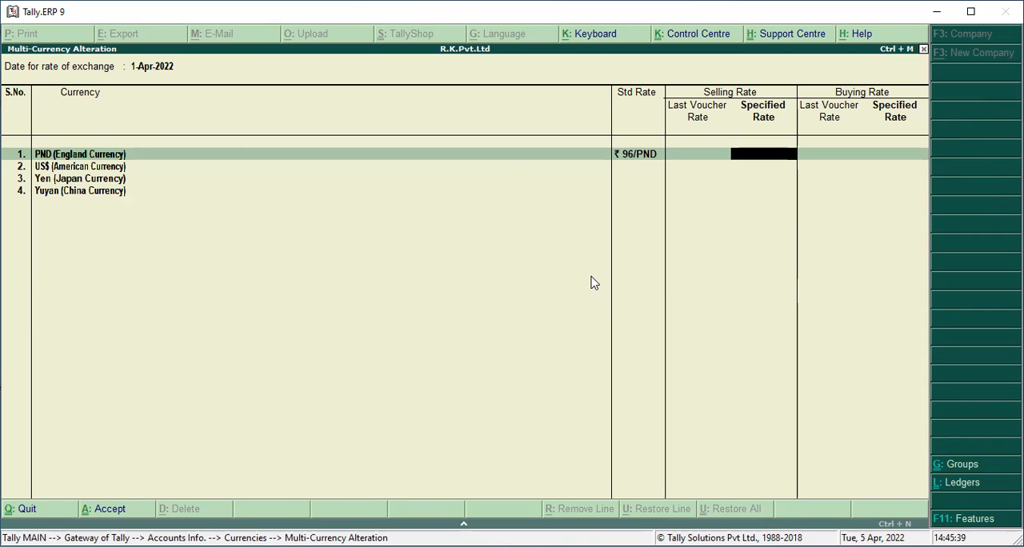
text(99)
key(Return)
text(98)
key(Return)
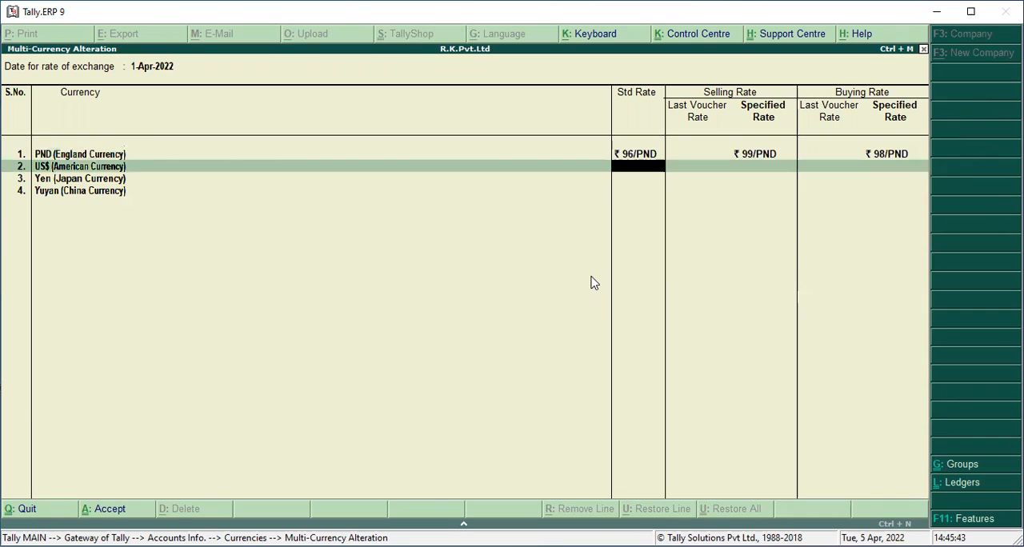
Set the US$ exchange rates to 76 standard, 79 selling and 75 buying
text(78)
key(Return)
key(BackSpace)
text(76)
key(Return)
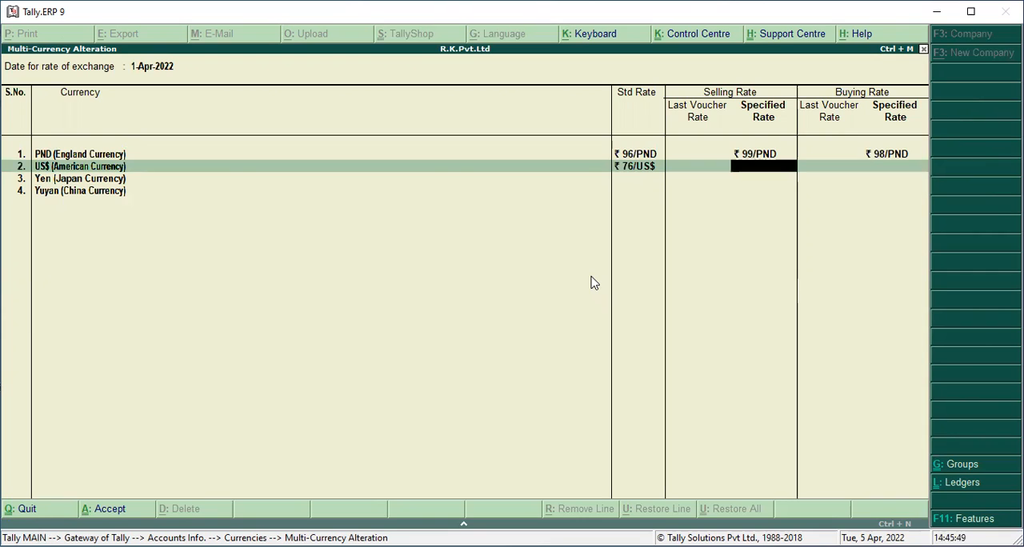
text(89)
key(BackSpace)
key(BackSpace)
text(79)
key(Return)
text(8)
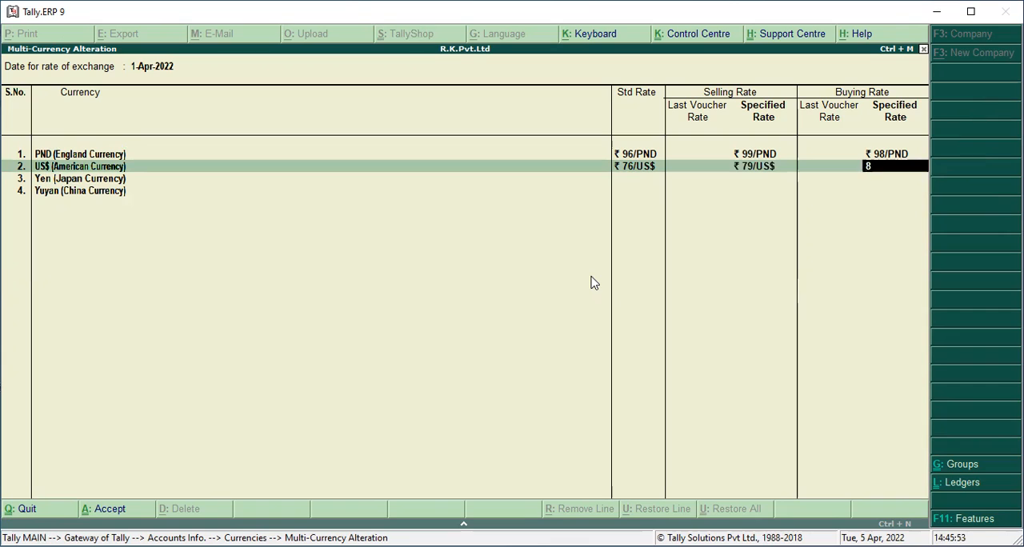
key(BackSpace)
text(75)
key(Return)
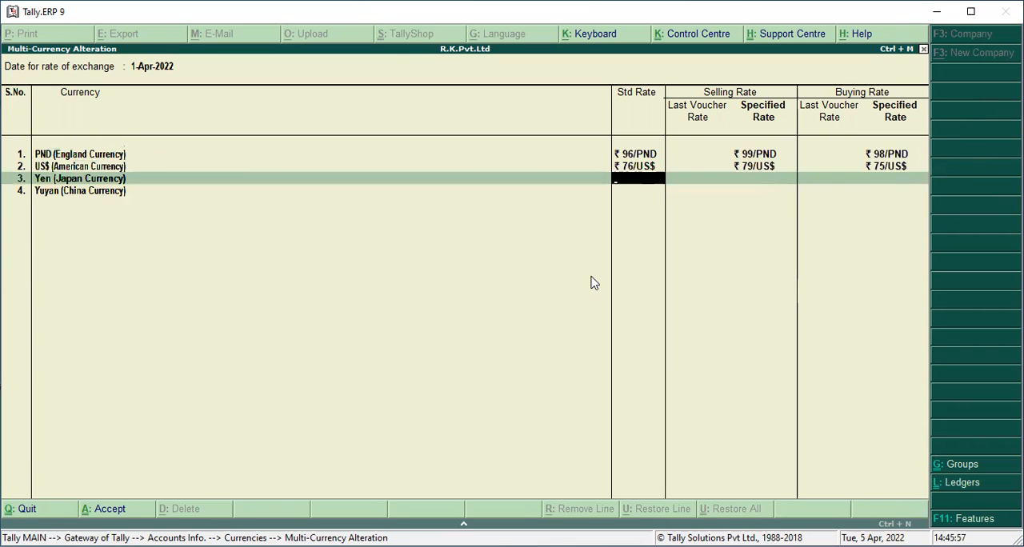
Set the Yen exchange rates to 23 standard, 28 selling and 25 buying
text(23)
key(Return)
text(28)
key(Return)
text(24)
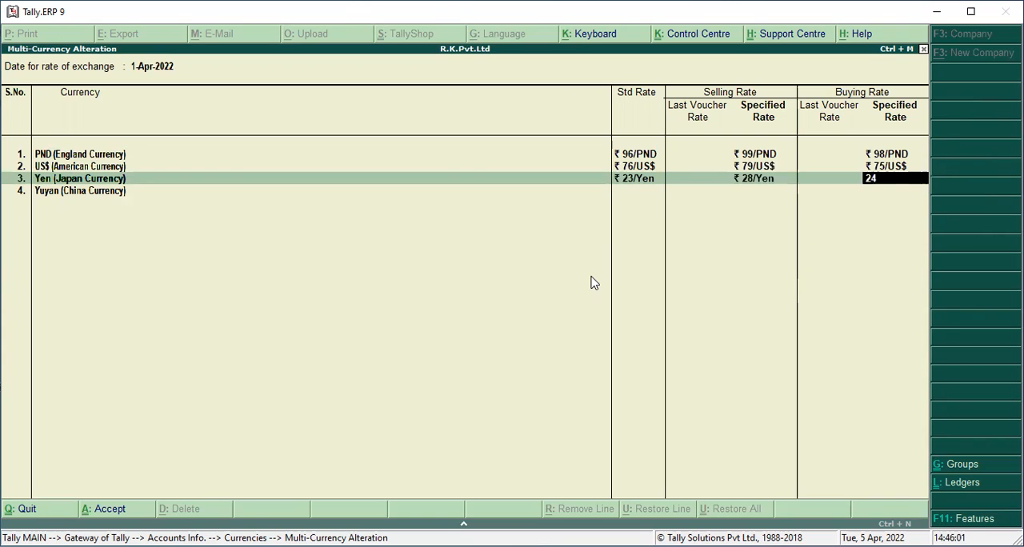
key(BackSpace)
text(5)
key(Return)
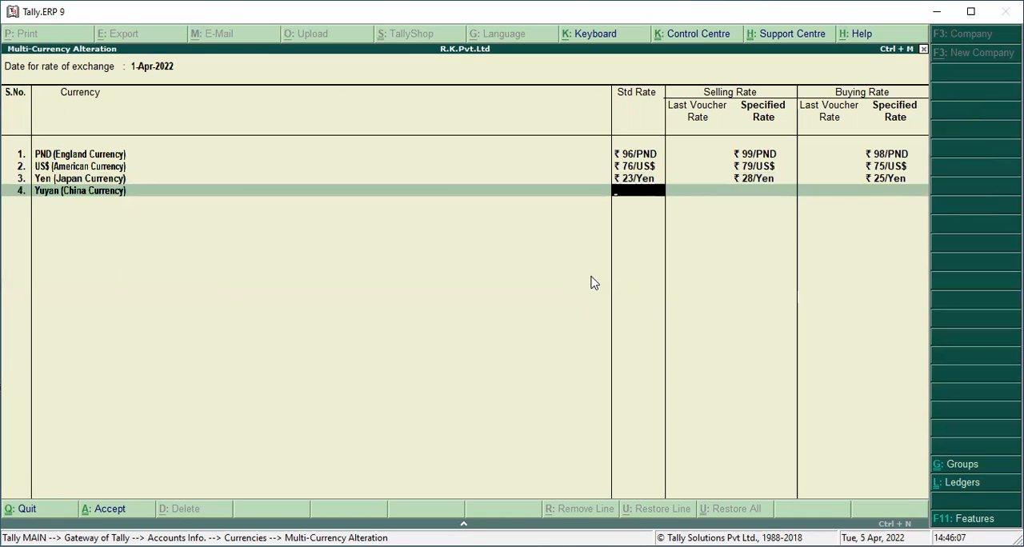
Set the Yuyan exchange rates to 20 standard, 23 selling and 22 buying, and save the rates of exchange
text(20)
key(Return)
text(2)
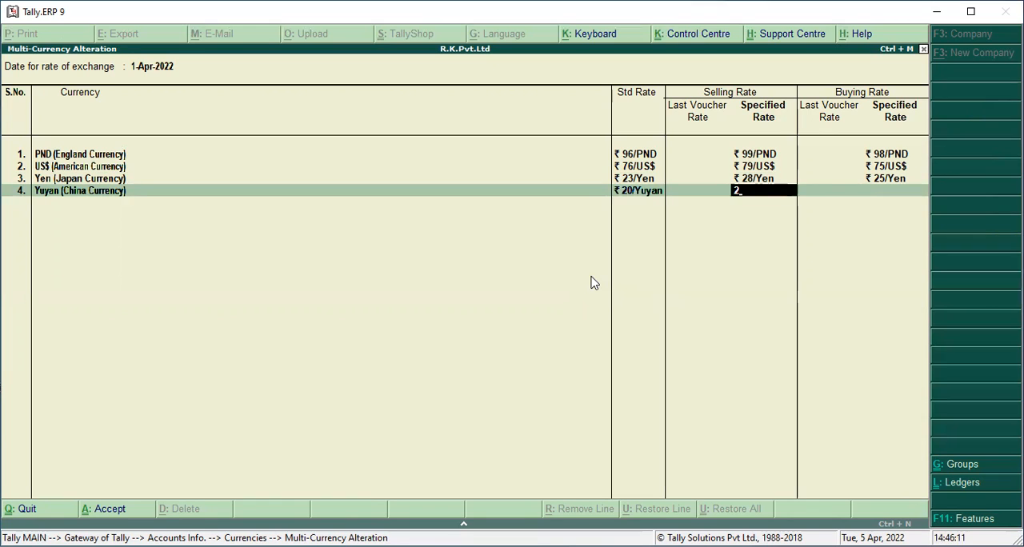
text(3)
key(Return)
text(22)
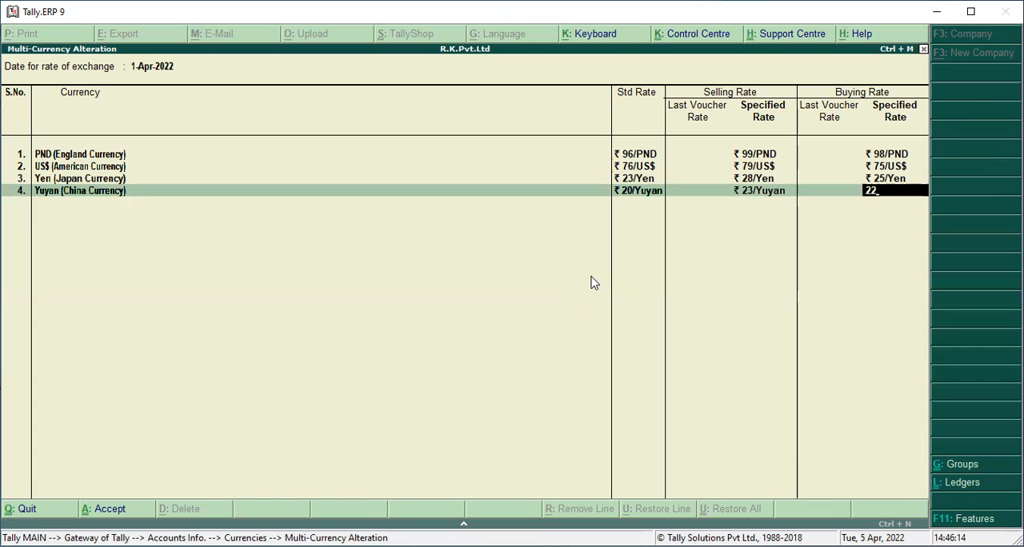
key(Return)
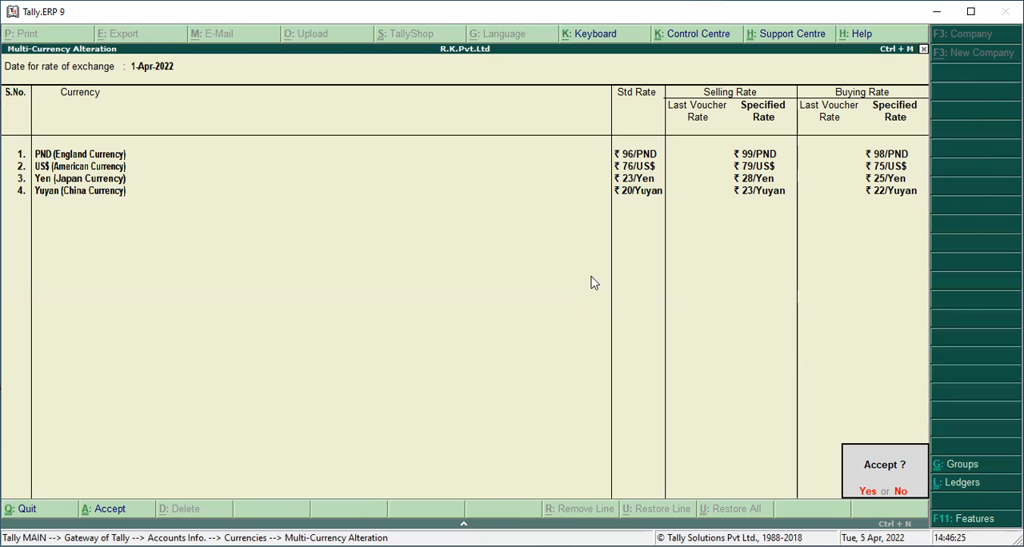
key(Return)
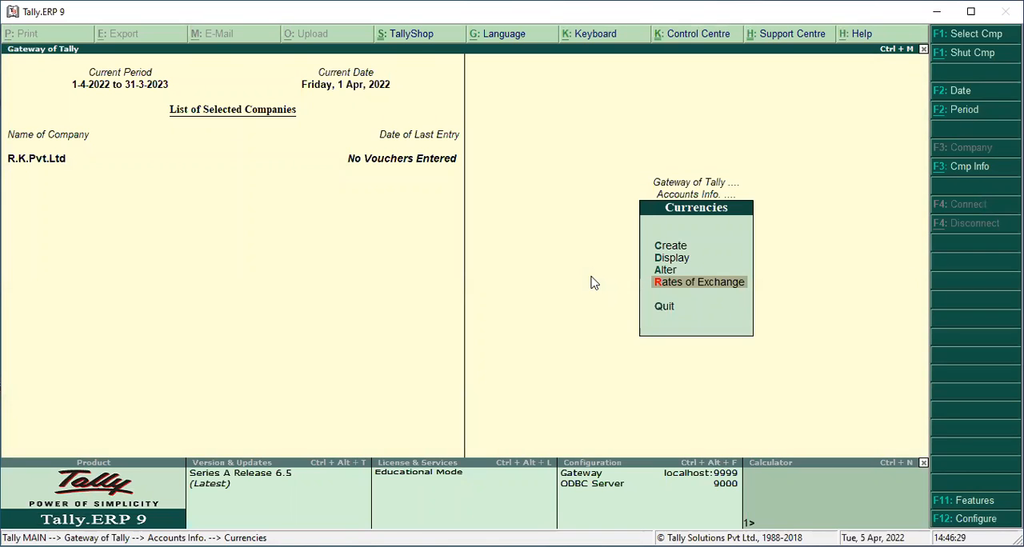
Create a single ledger named Owner 1 under Capital Account, keeping the remaining options at their defaults
key(Escape)
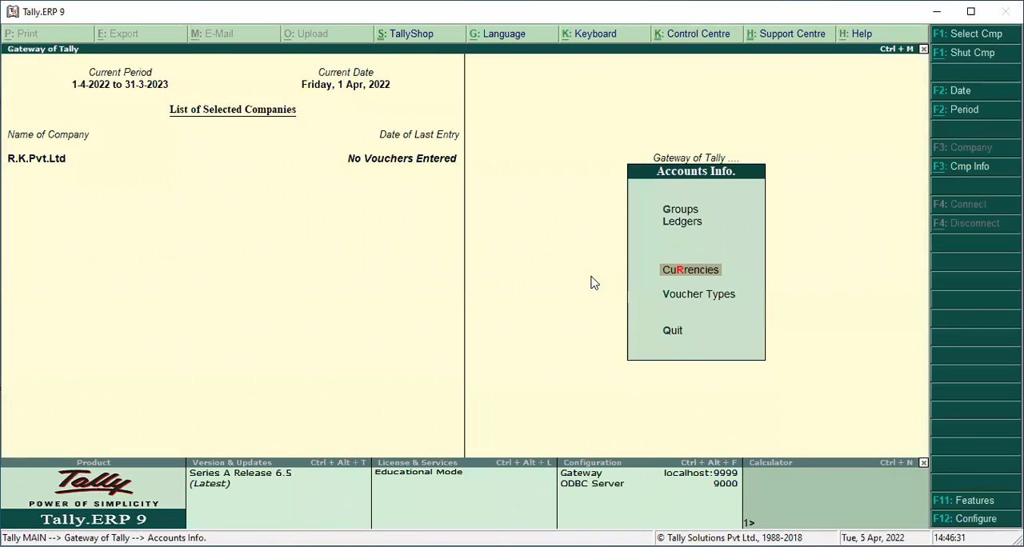
key(Up)
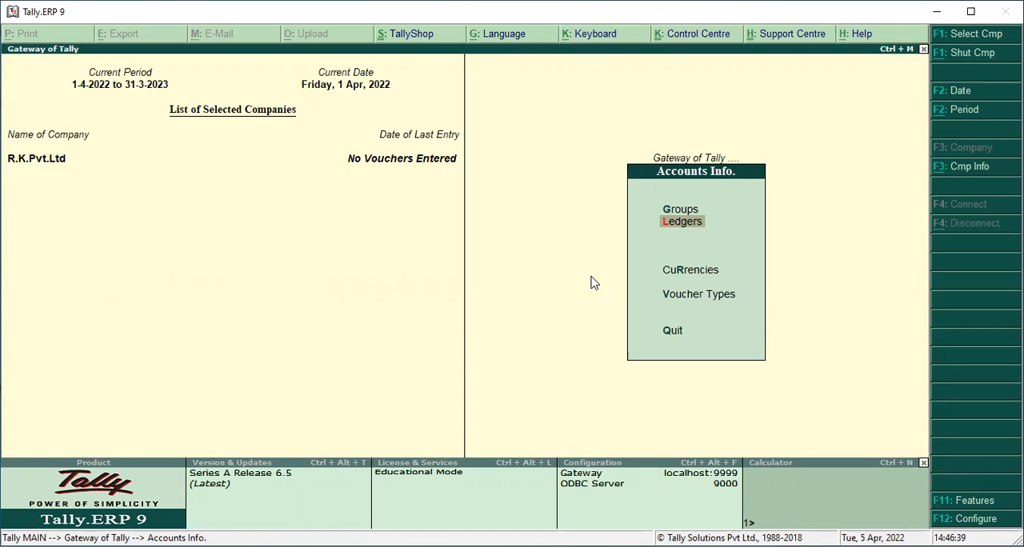
key(Return)
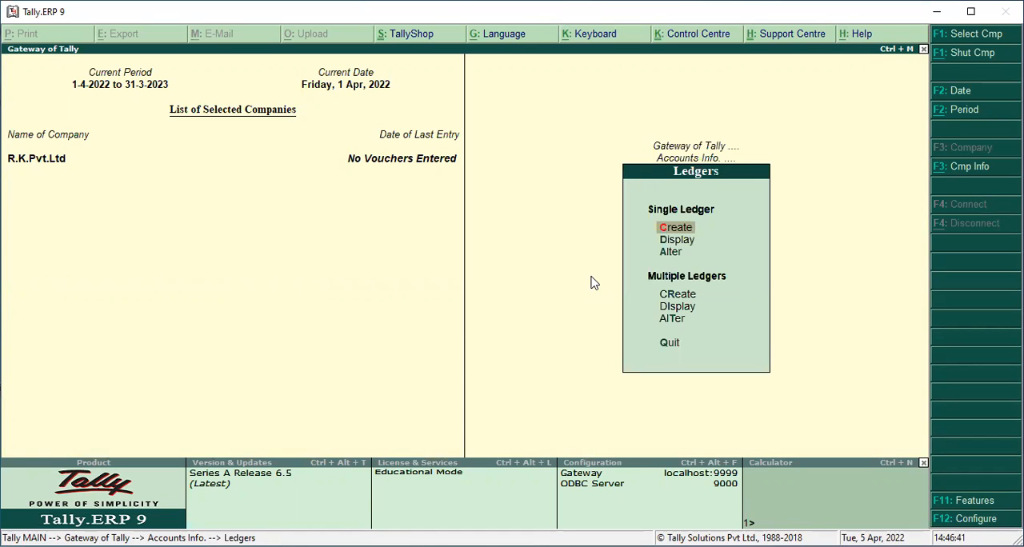
key(Return)
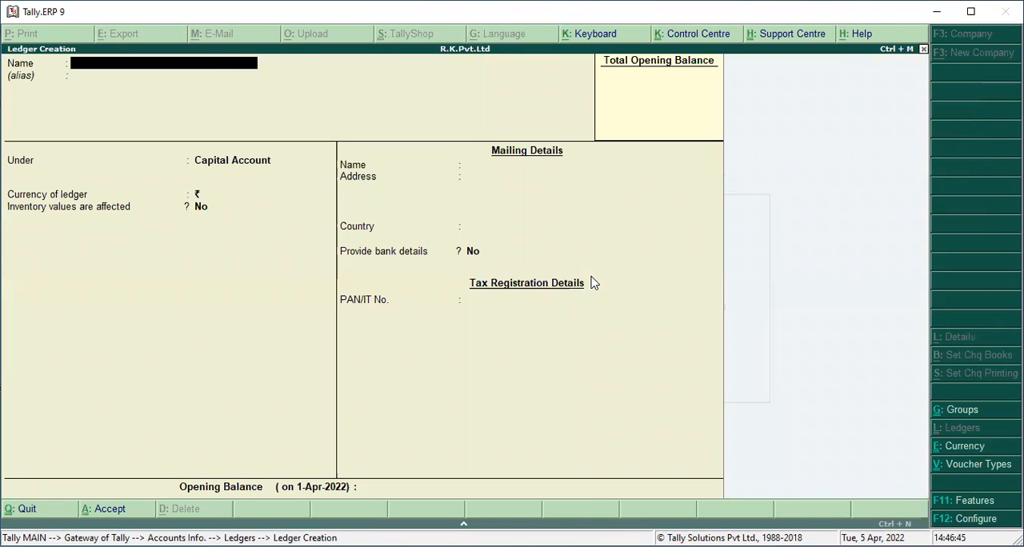
text(O)
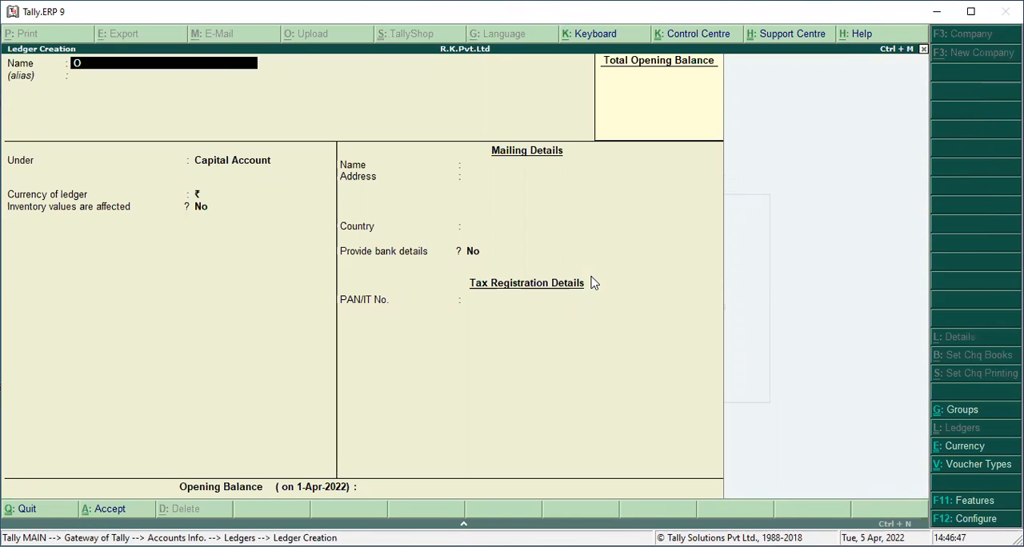
text(wner 1)
key(Return)
key(Return)
text(C)
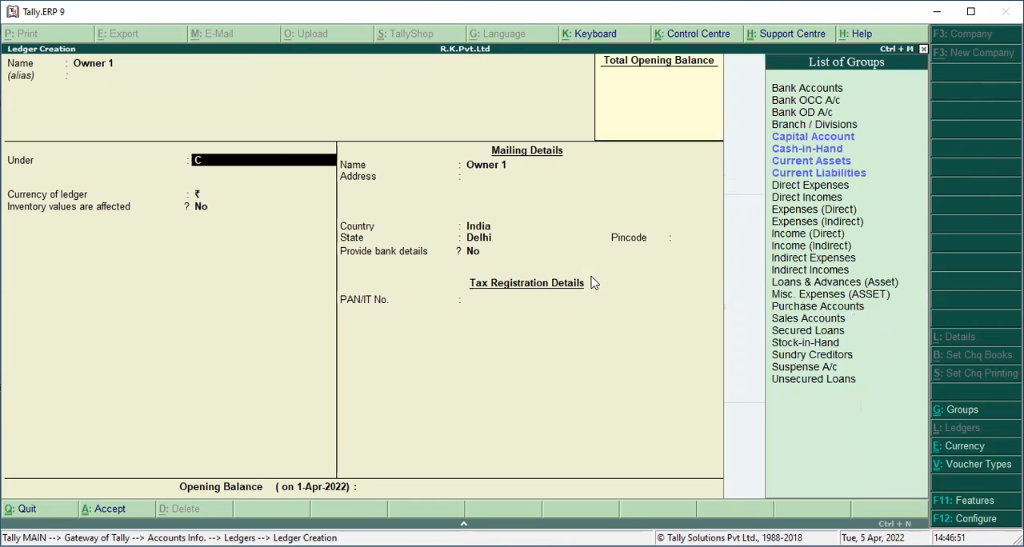
text(apita)
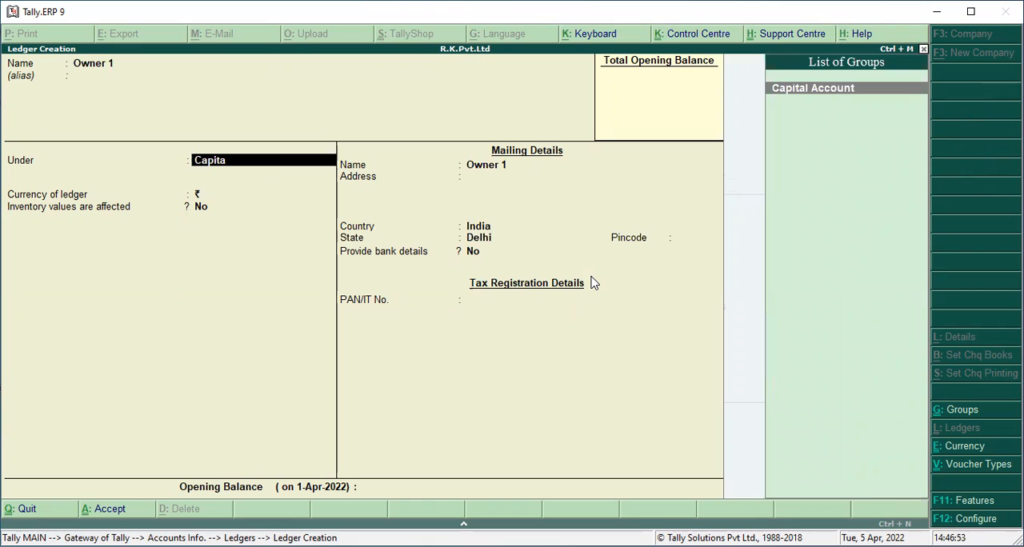
key(Return)
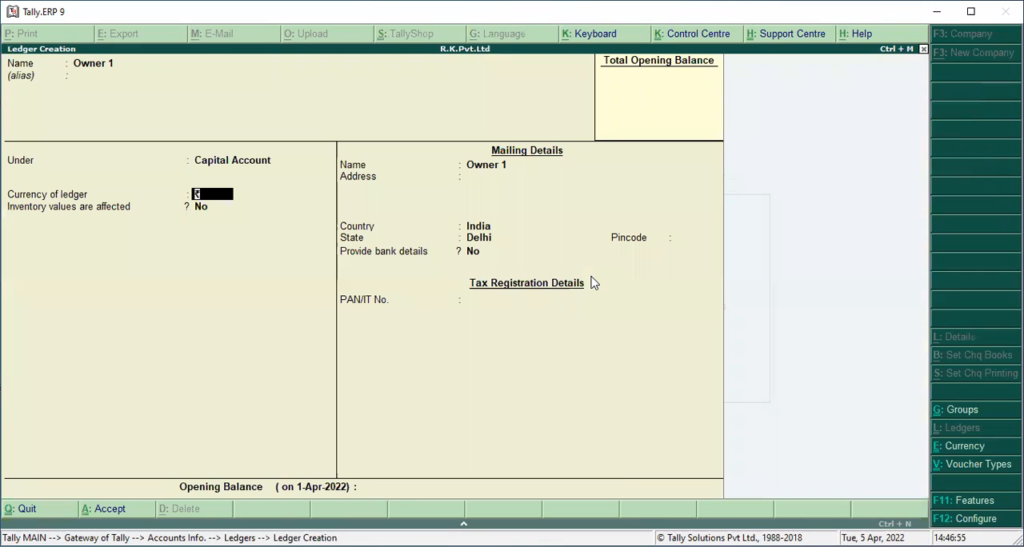
key(ctrl+a)
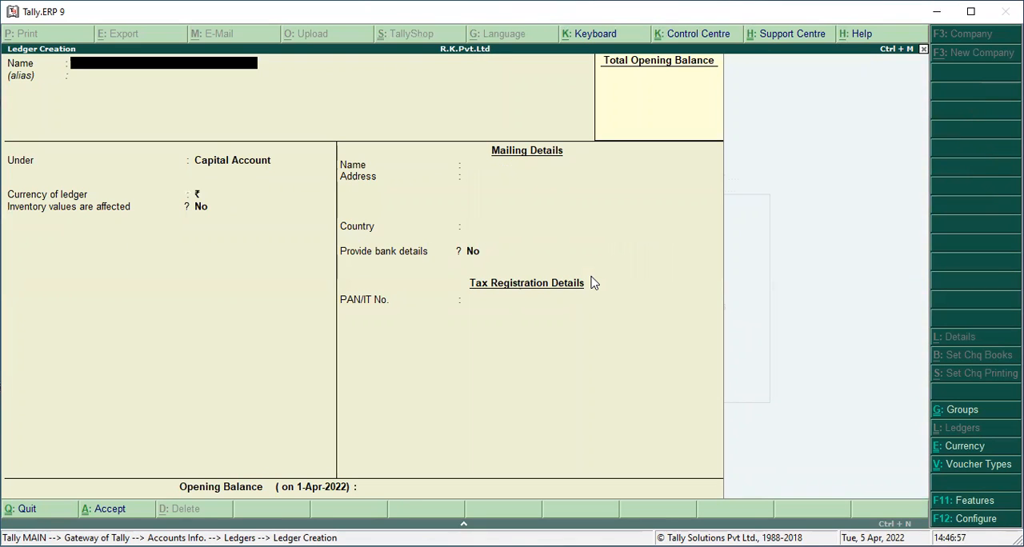
text(Owner 2)
key(Return)
key(Return)
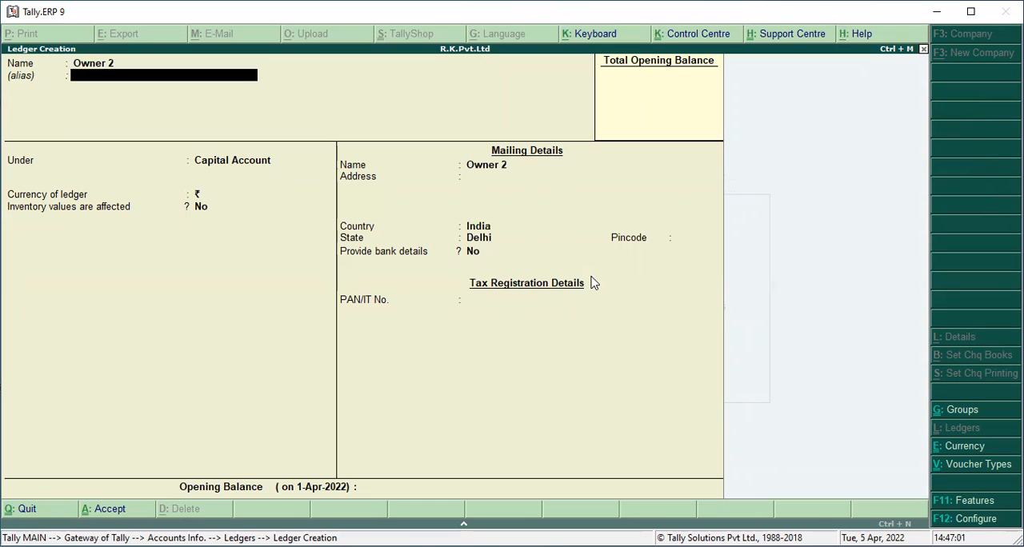
key(Escape)
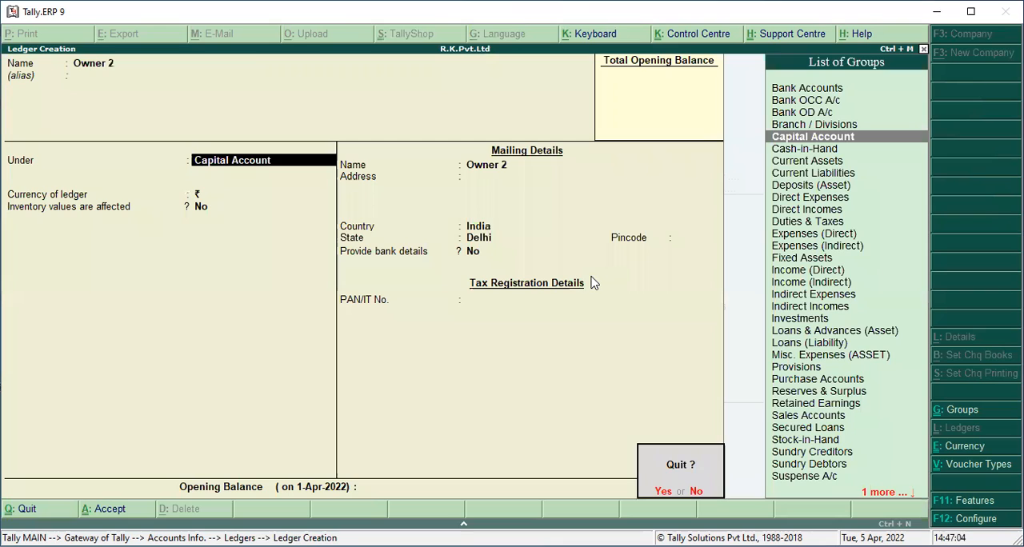
key(y)
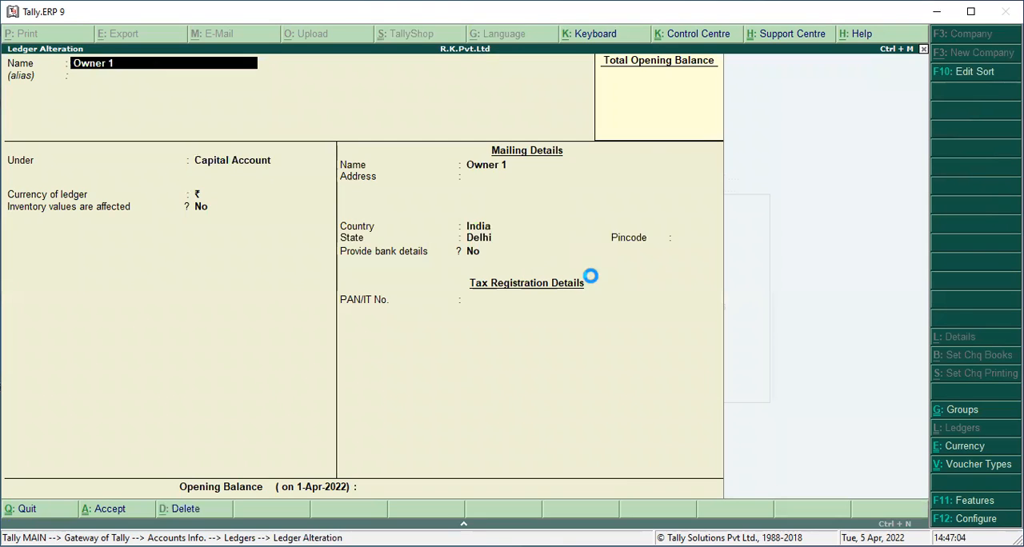
key(Escape)
key(y)
key(Escape)
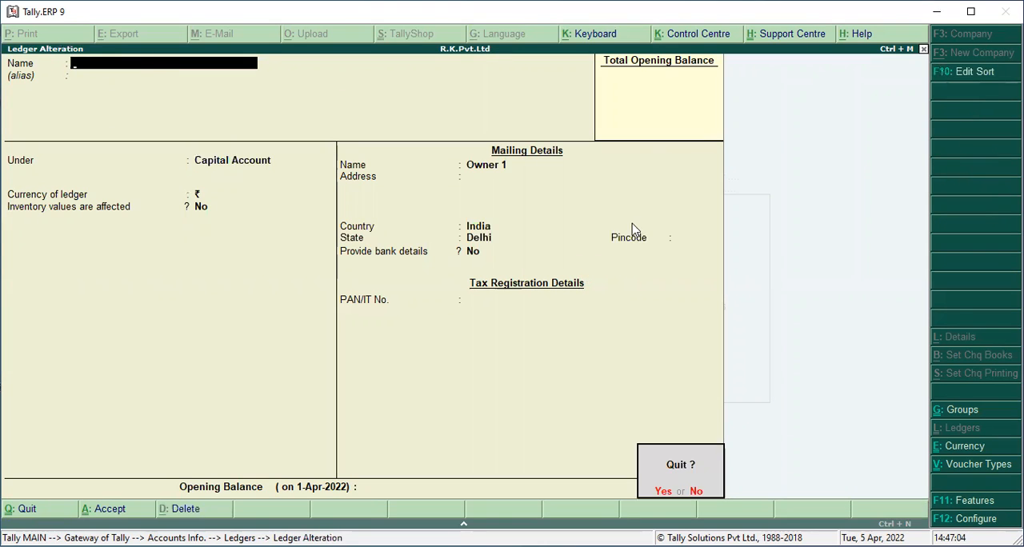
key(y)
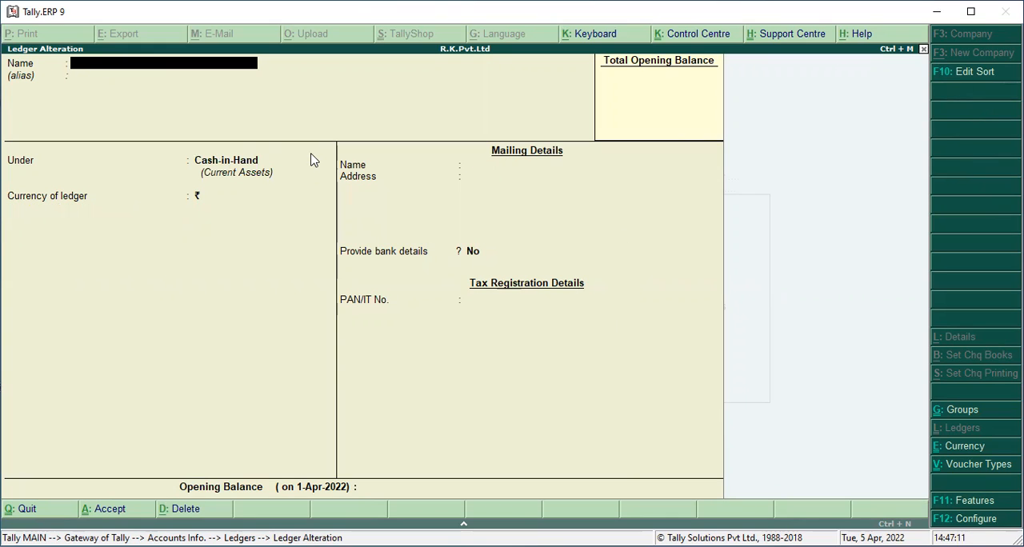
key(Escape)
key(y)
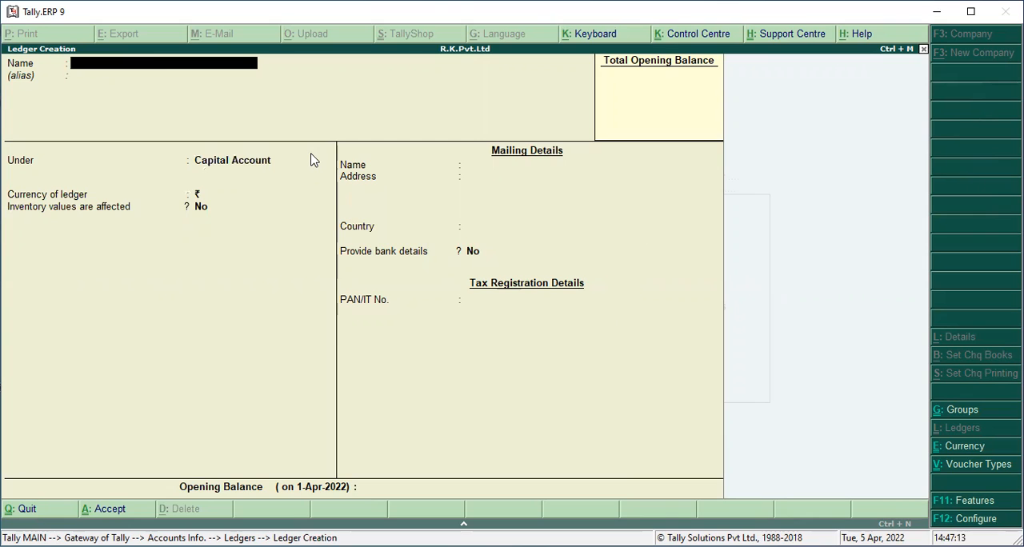
Check which single ledgers exist in the list of ledgers available for alteration
key(Escape)
key(y)
key(Down)
key(Down)
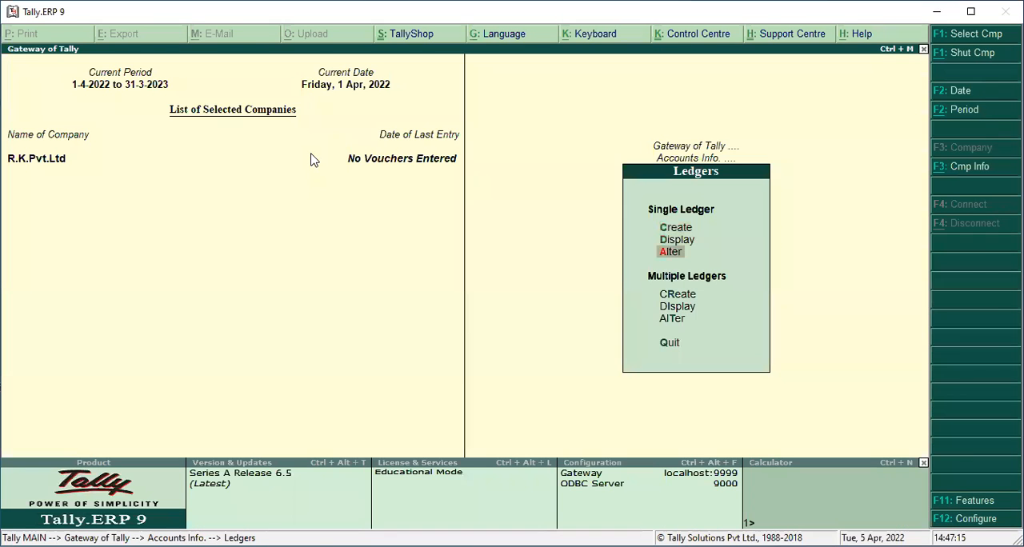
key(Return)
key(Down)
key(Up)
key(Down)
key(Escape)
key(Up)
key(Up)
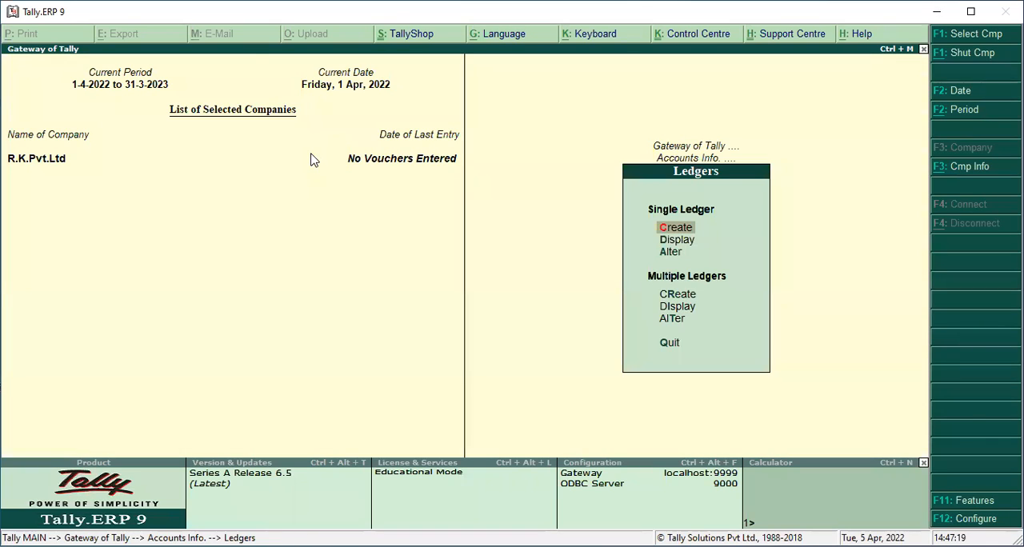
Create a single ledger named Owner 2 A/c under Capital Account, keeping the remaining options at their defaults
key(Return)
text(Owner 2)
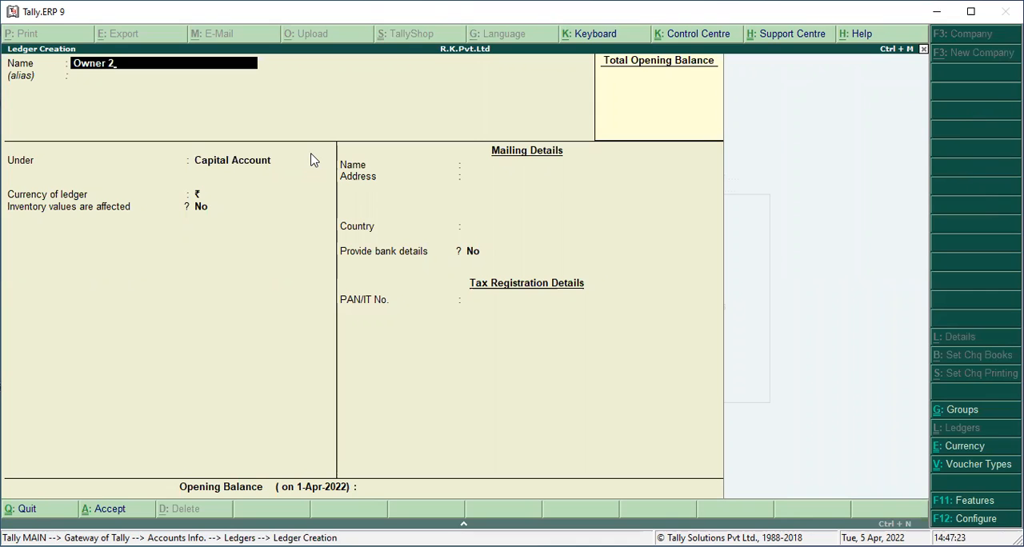
text( A/c)
key(Return)
Create another ledger named Owner 3 under Capital Account with default options
key(Return)
key(Return)
key(Return)
key(ctrl+a)
text(Owner 3)
key(Return)
key(Return)
key(ctrl+a)
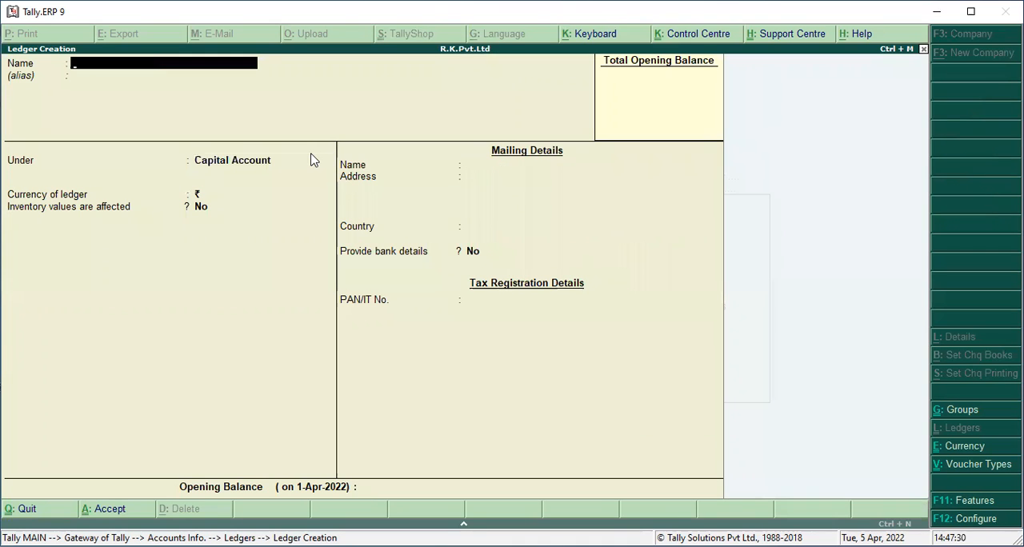
Create a ledger named Hotel Expense Ac under Indirect Expenses, leaving the other options at their defaults
text(Hotel Expense Ac)
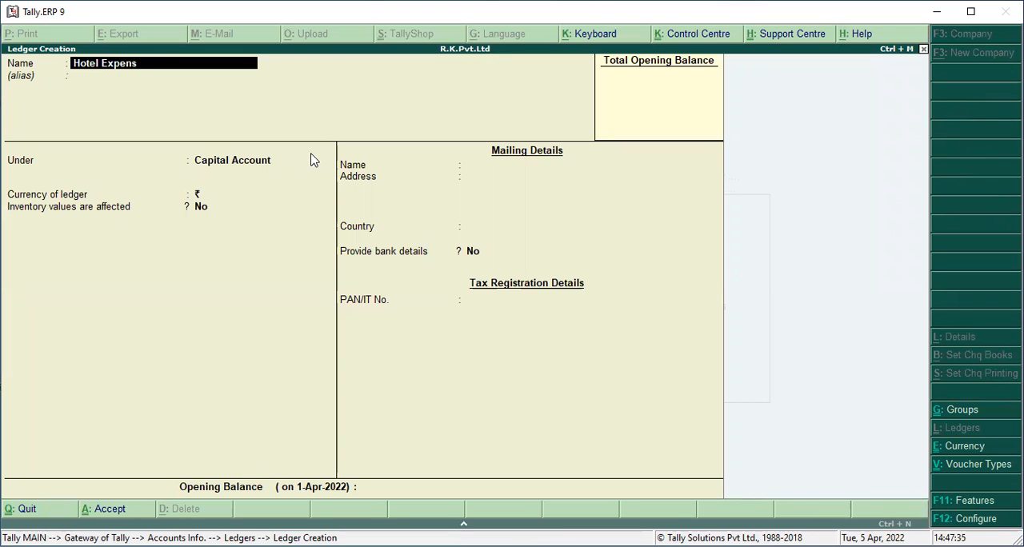
key(Return)
key(Return)
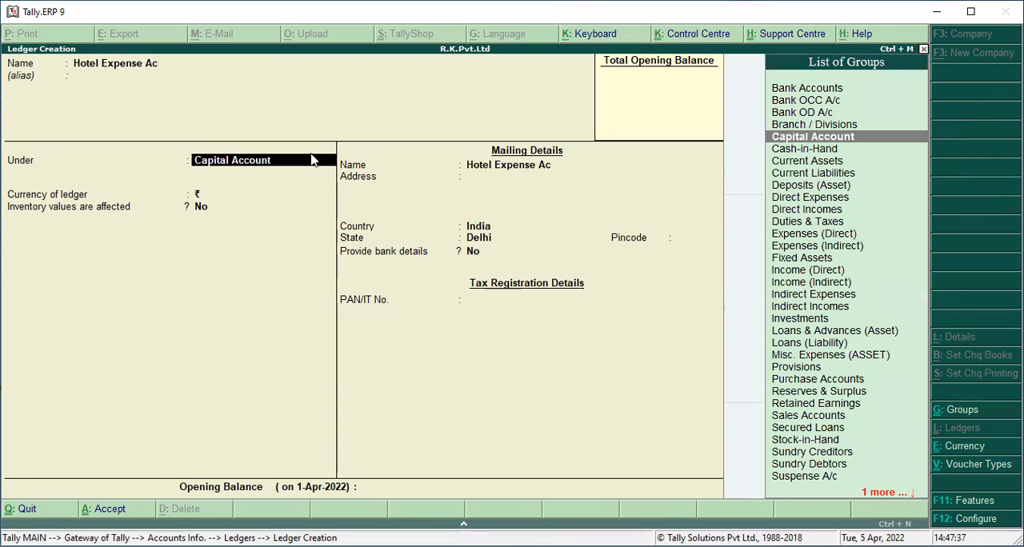
text(Indirect)
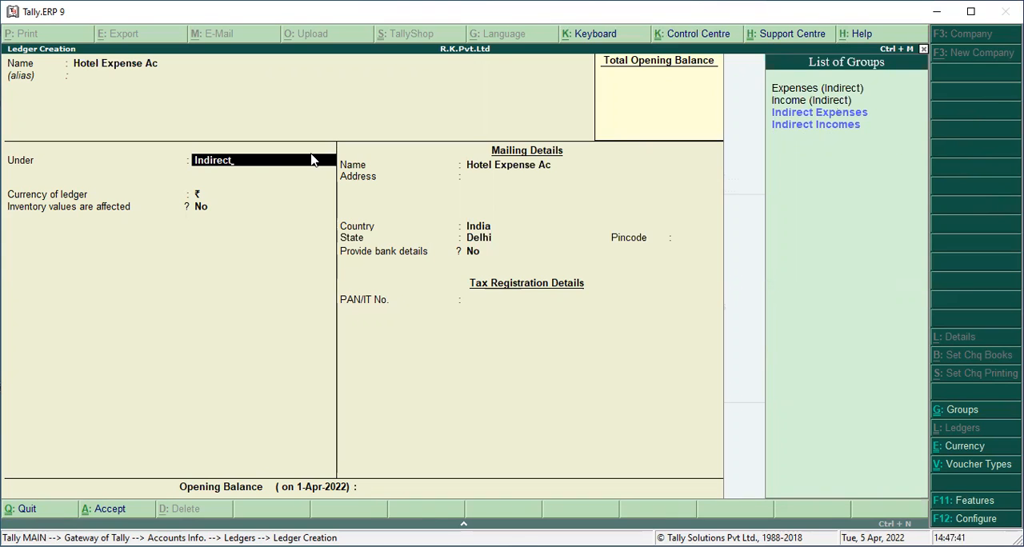
key(Down)
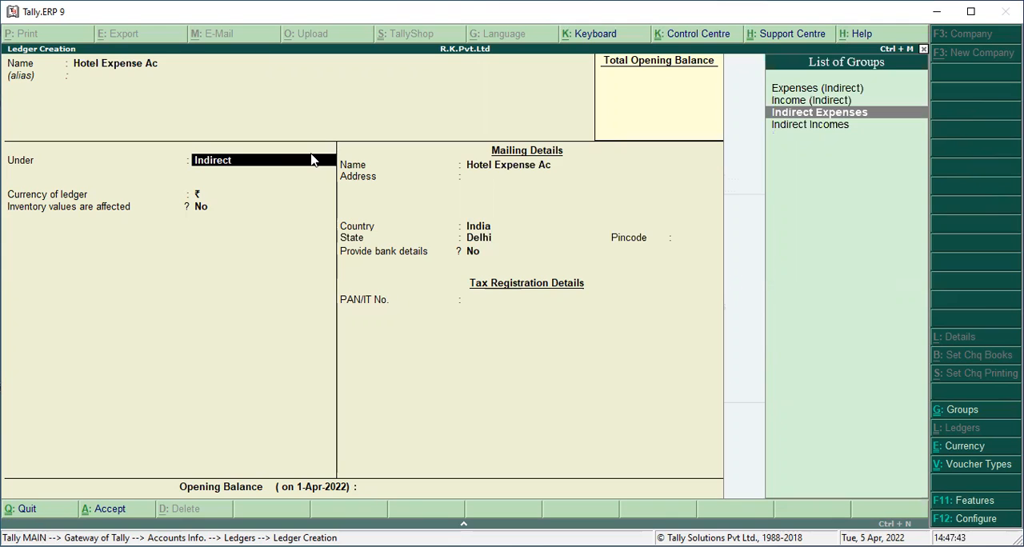
key(Return)
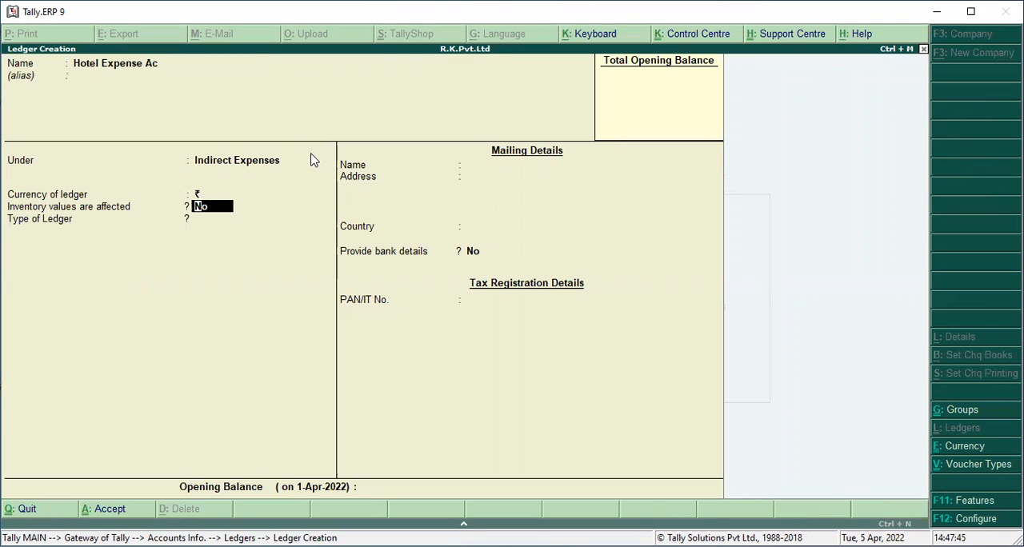
key(ctrl+a)
Create a ledger named Telephone Expense Ac under Indirect Expenses and return to the Gateway of Tally
text(Tel)
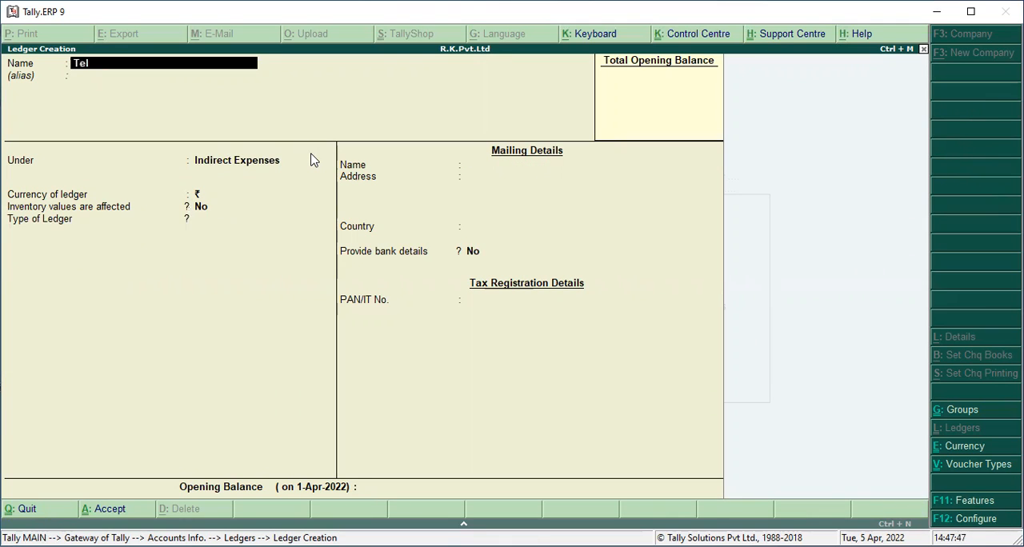
text(ephone Expense ac)
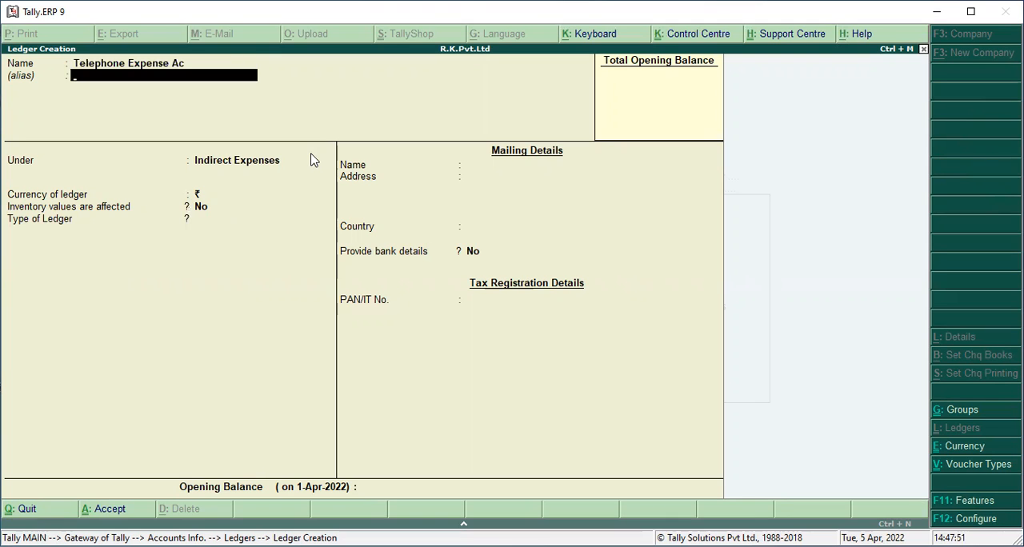
key(Return)
key(Return)
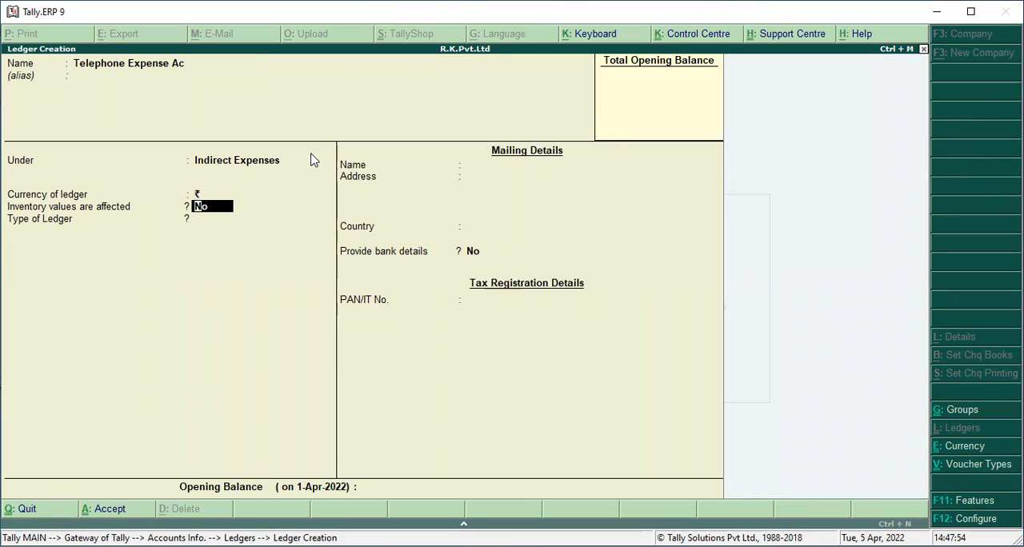
key(ctrl+a)
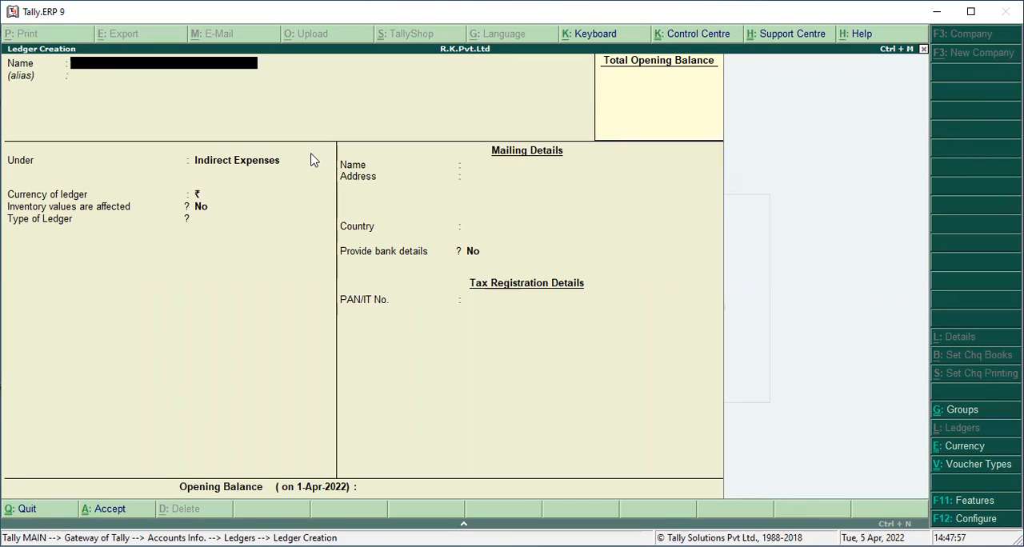
key(Escape)
key(y)
key(Escape)
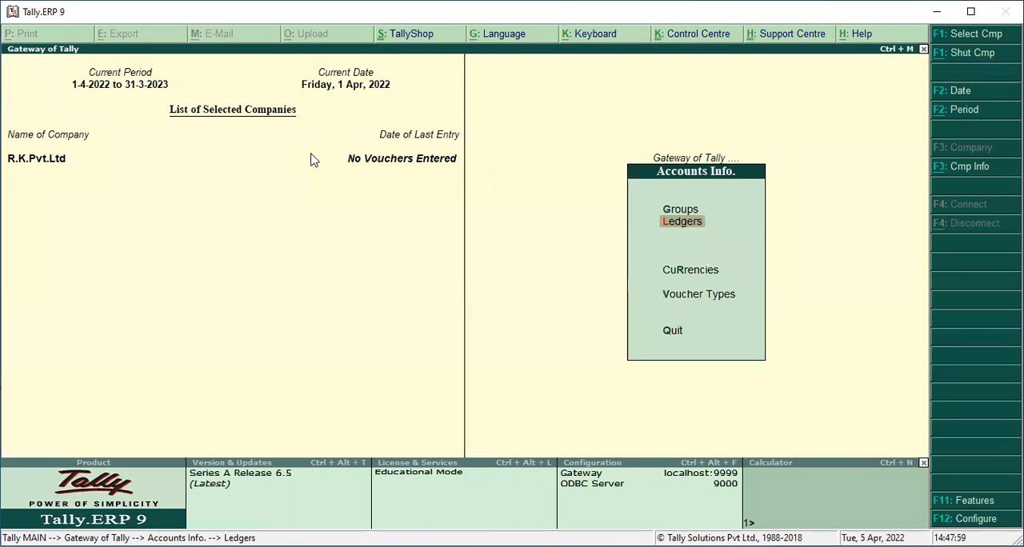
key(Escape)
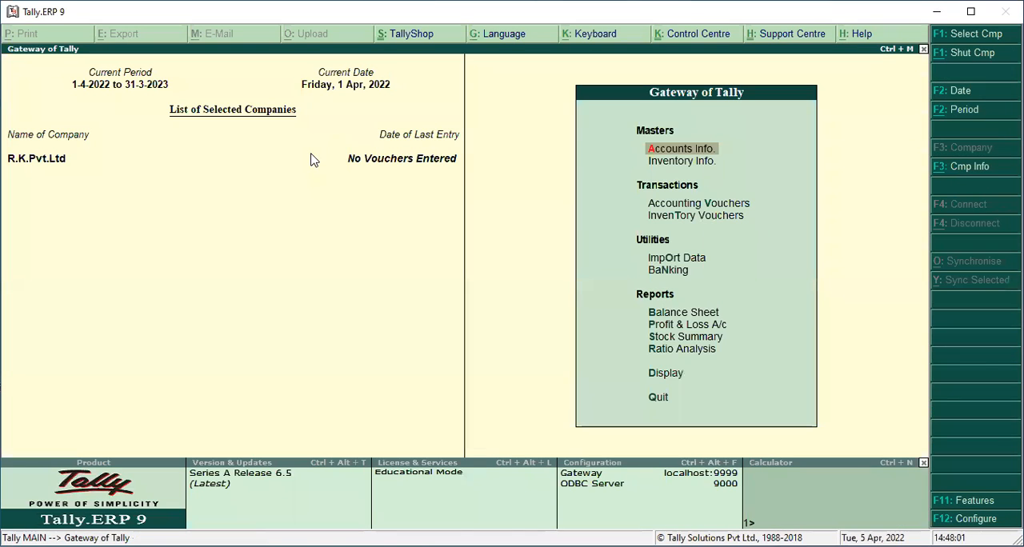
Start a receipt accounting voucher with Cash as the receiving account
key(Down)
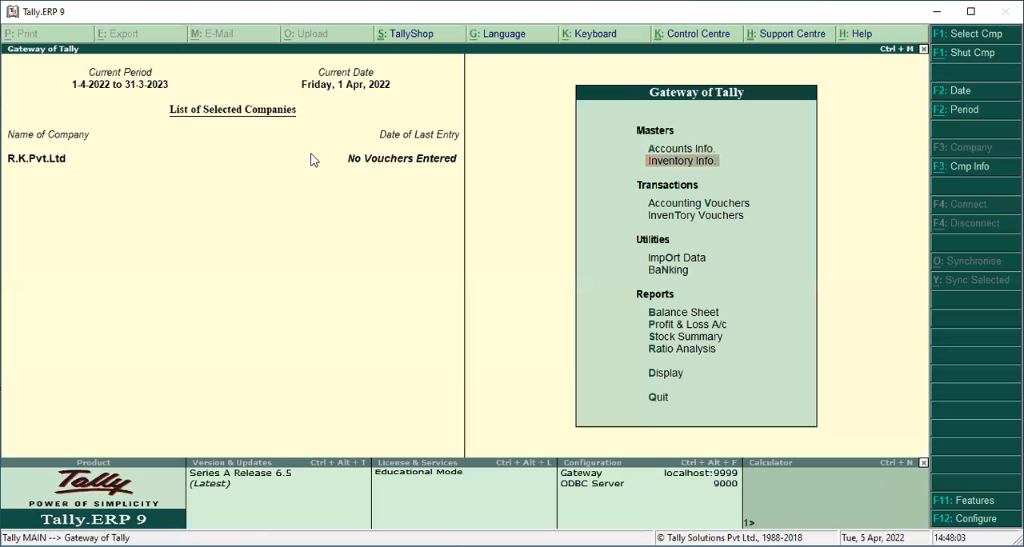
key(Down)
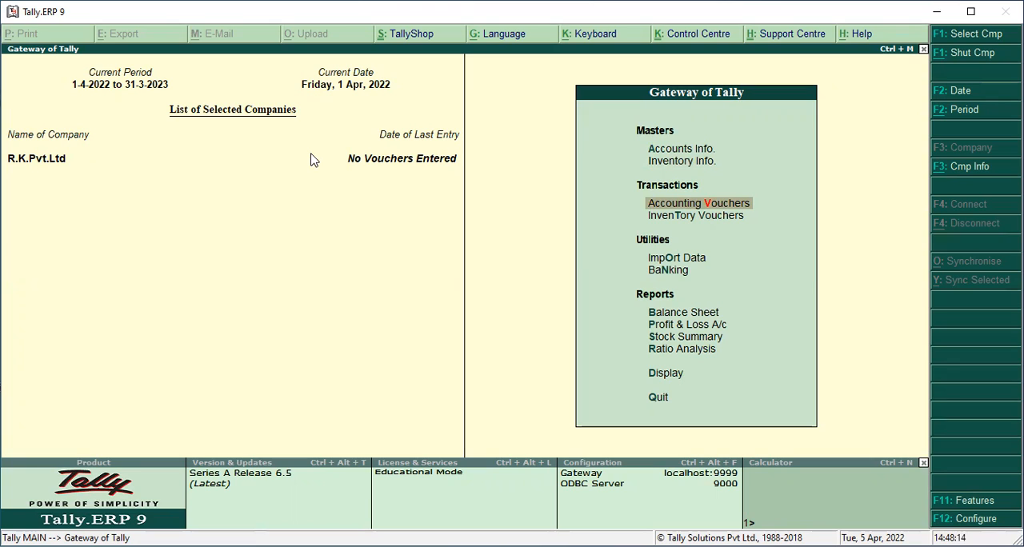
key(Return)
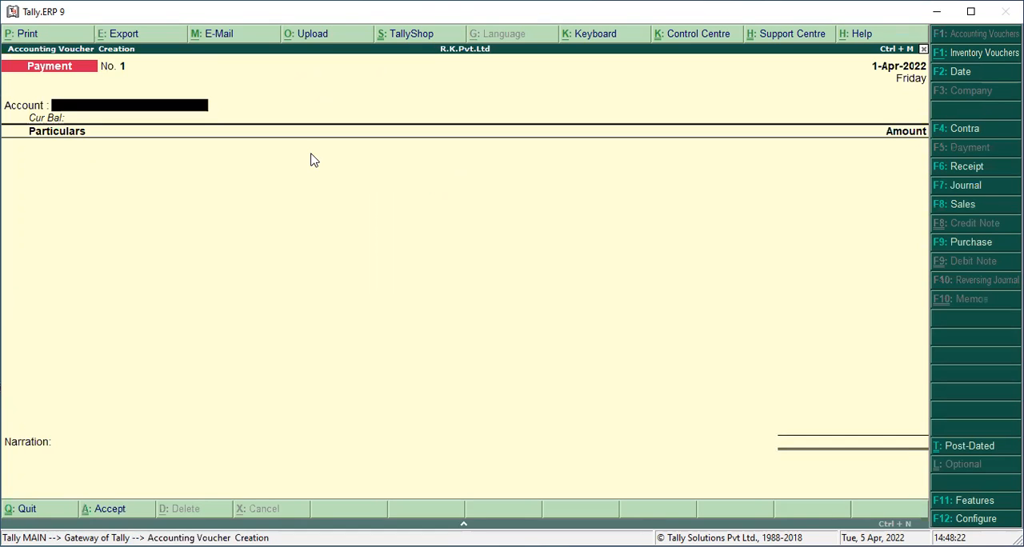
key(F6)
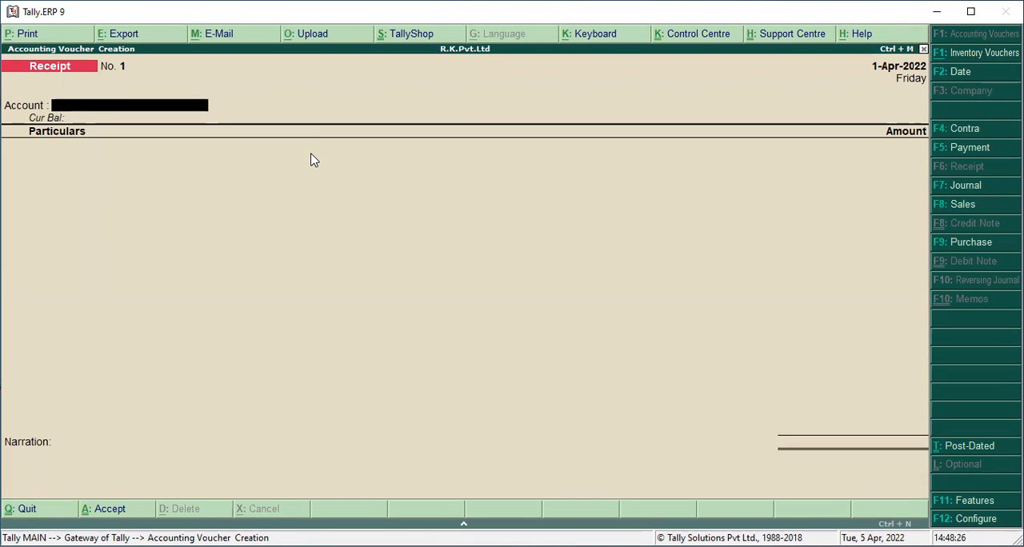
key(space)
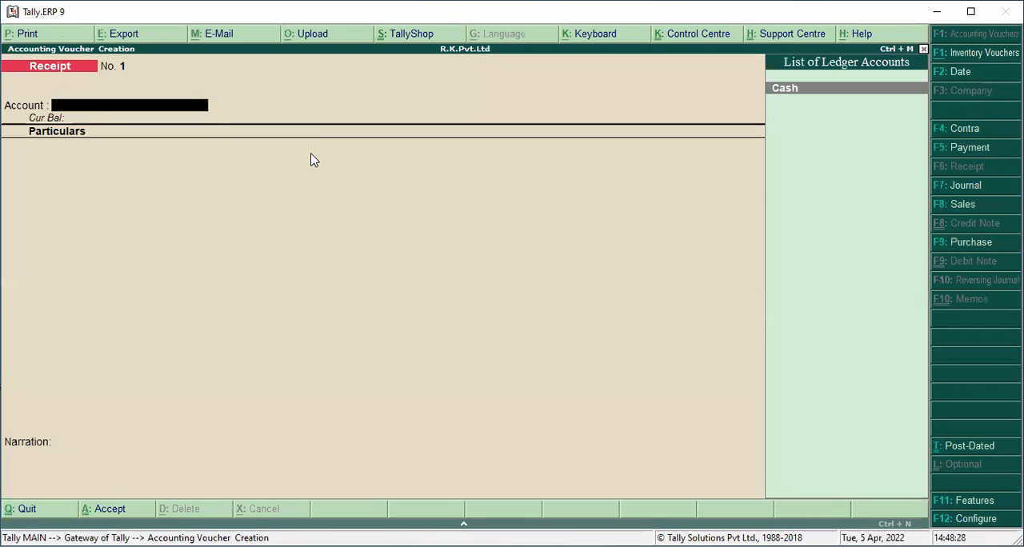
key(Return)
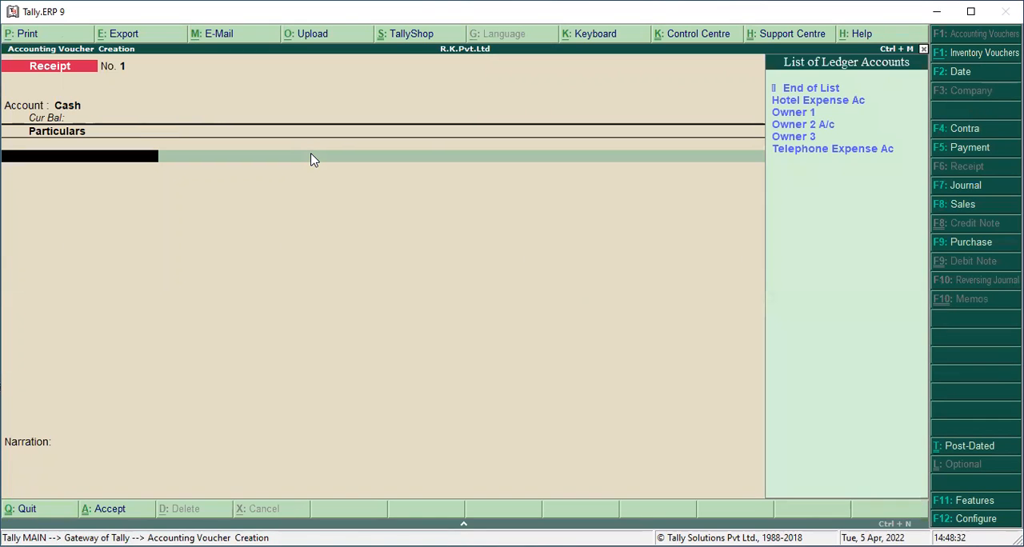
Credit Owner 1 with 2,500 pounds (PND) at the default exchange rate and save the receipt voucher
key(Down)
key(Down)
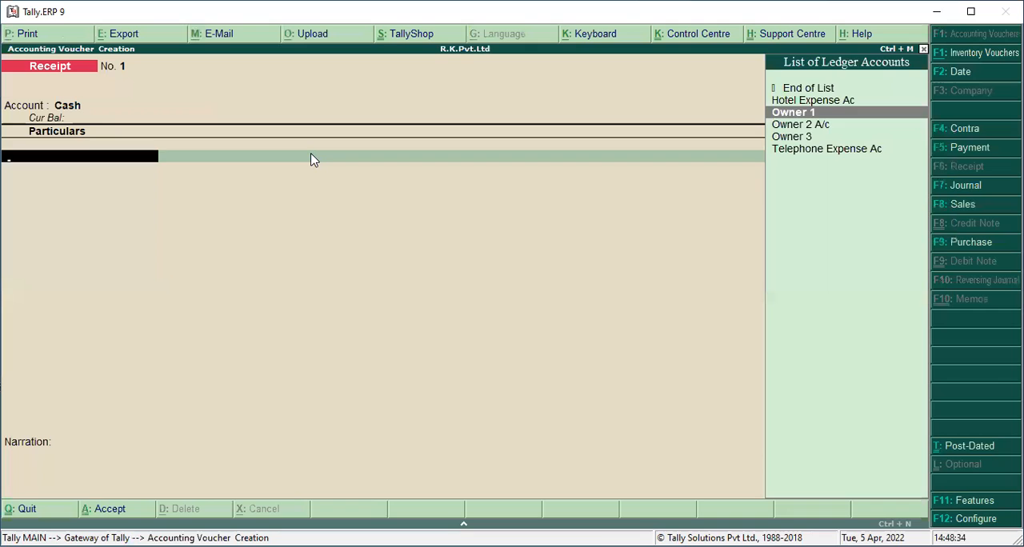
key(Return)
text(25)
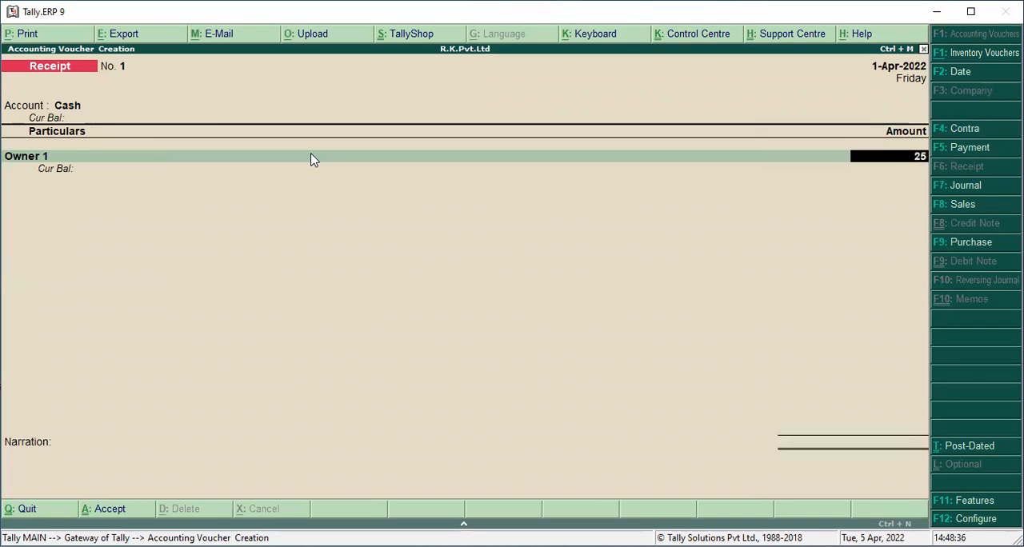
text(00p)
key(Return)
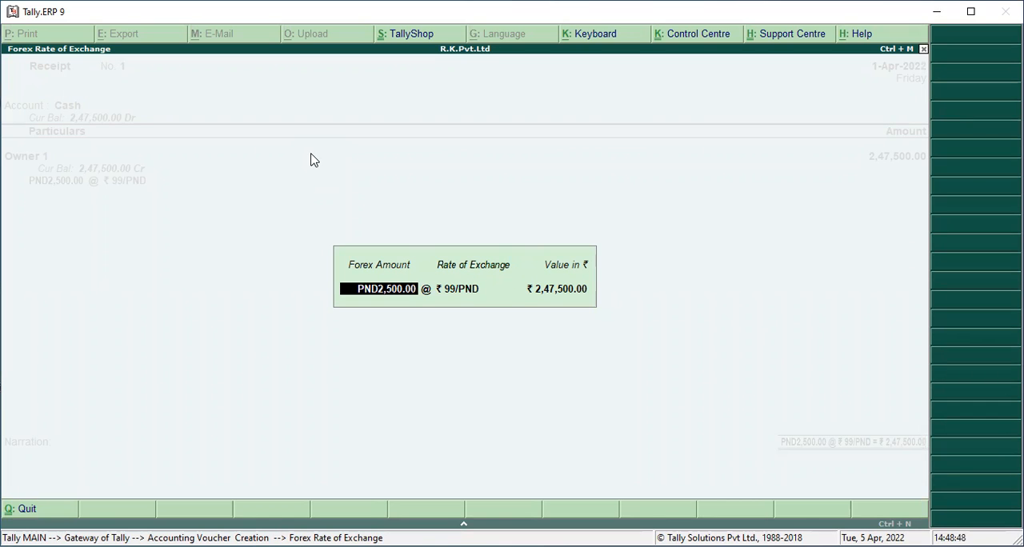
key(Return)
key(Return)
key(Return)
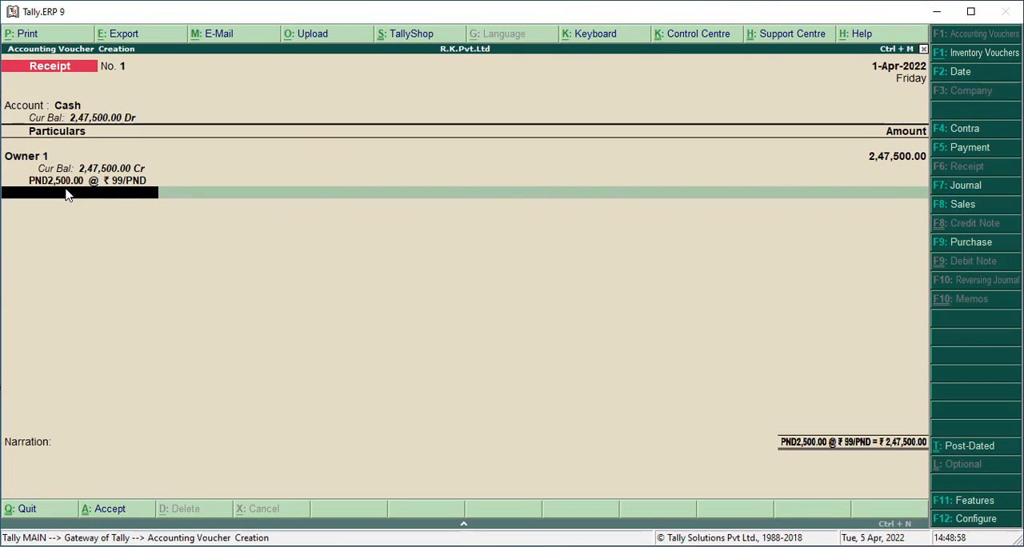
key(ctrl+a)
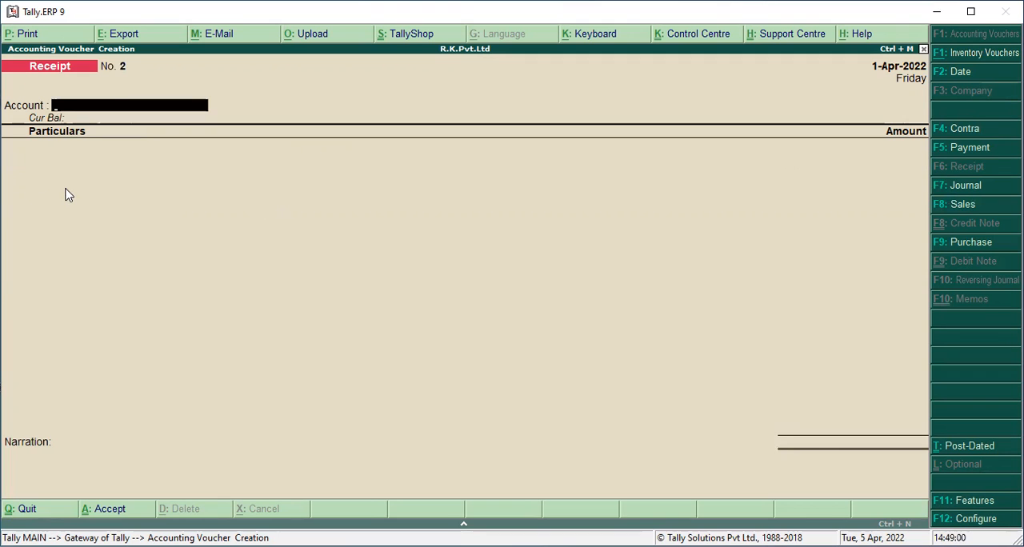
In a new receipt voucher with Cash as the account, credit Owner 2 A/c with US$9,000
key(Return)
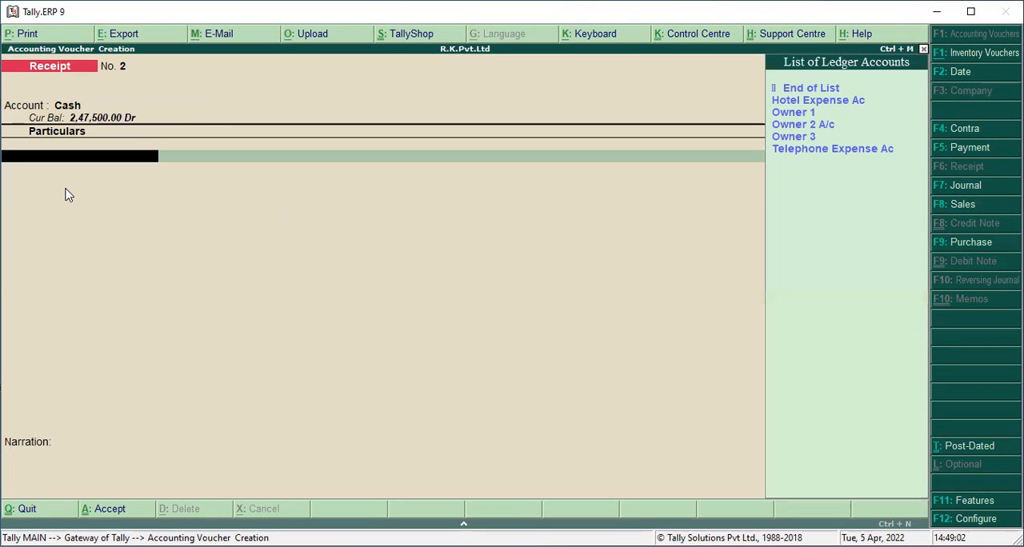
key(Down)
key(Down)
key(Down)
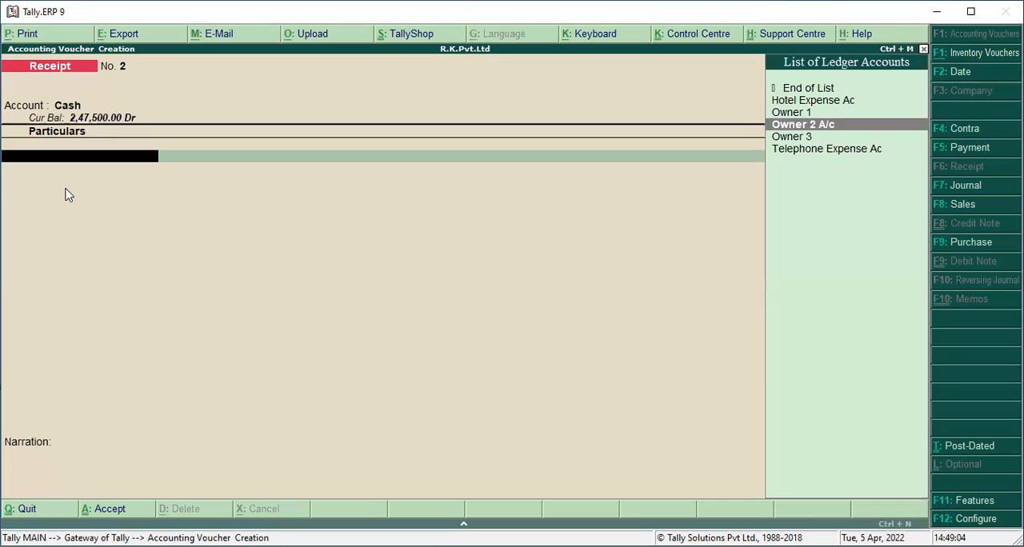
key(Return)
text(9)
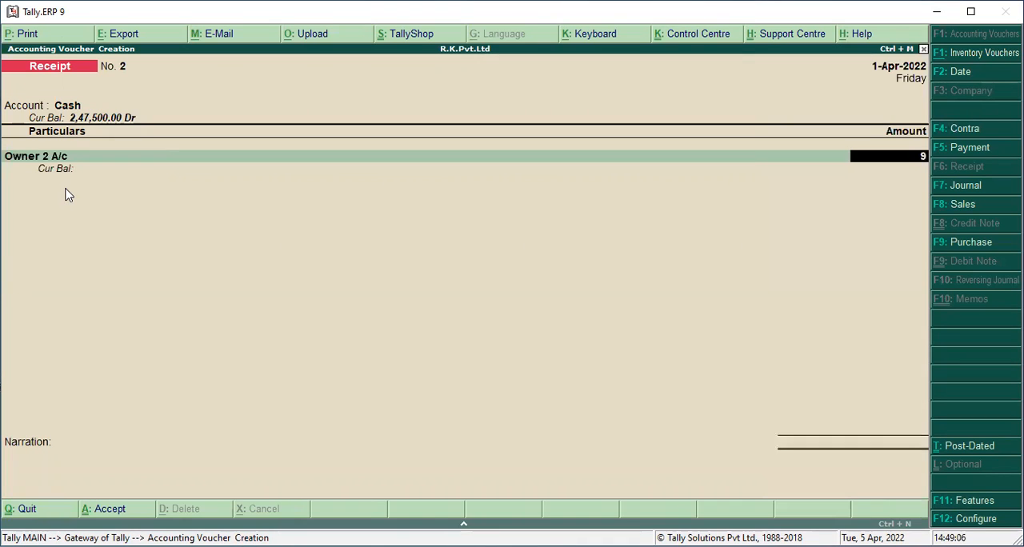
text(000u)
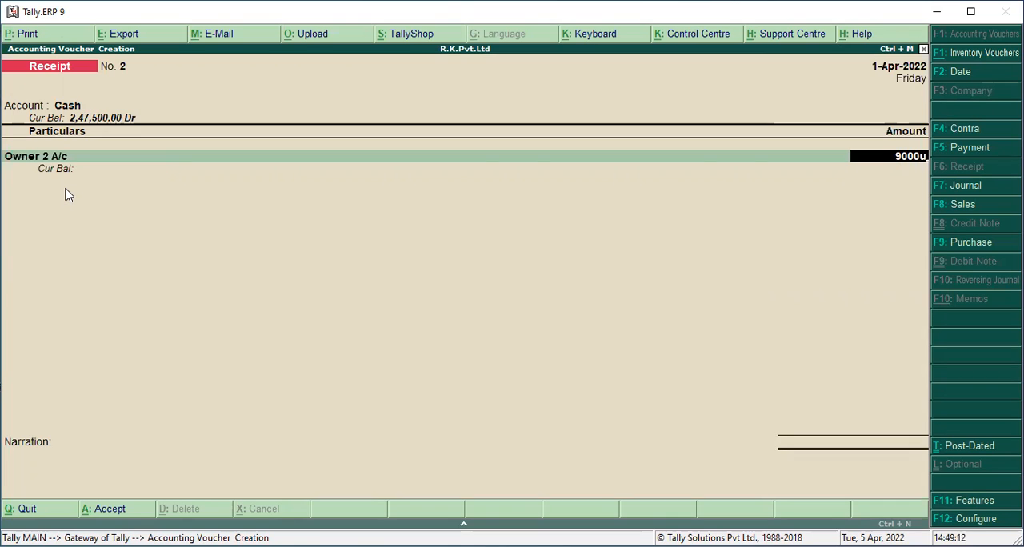
key(Return)
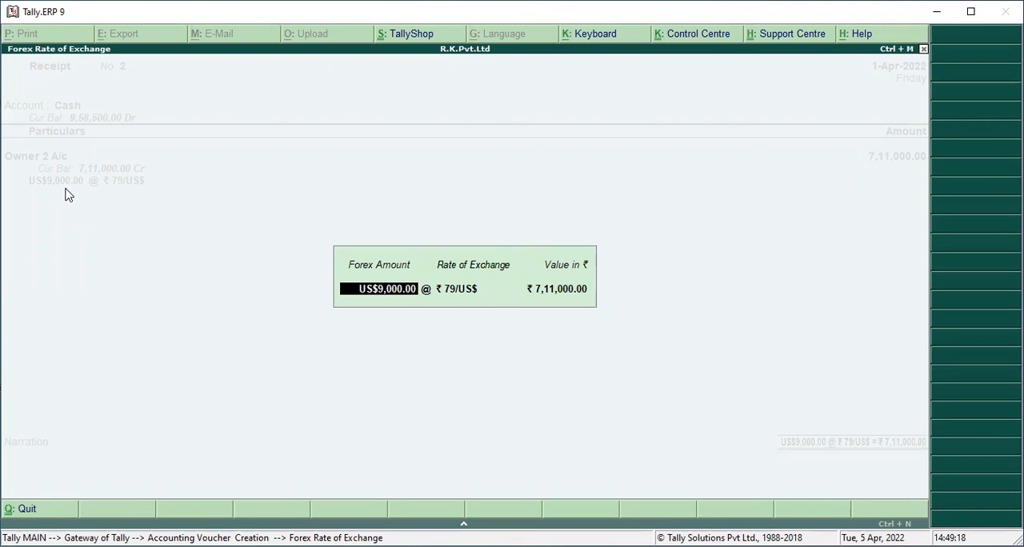
Accept the default US$ exchange rate for the Owner 2 A/c receipt and save the voucher without a narration
key(Return)
key(Return)
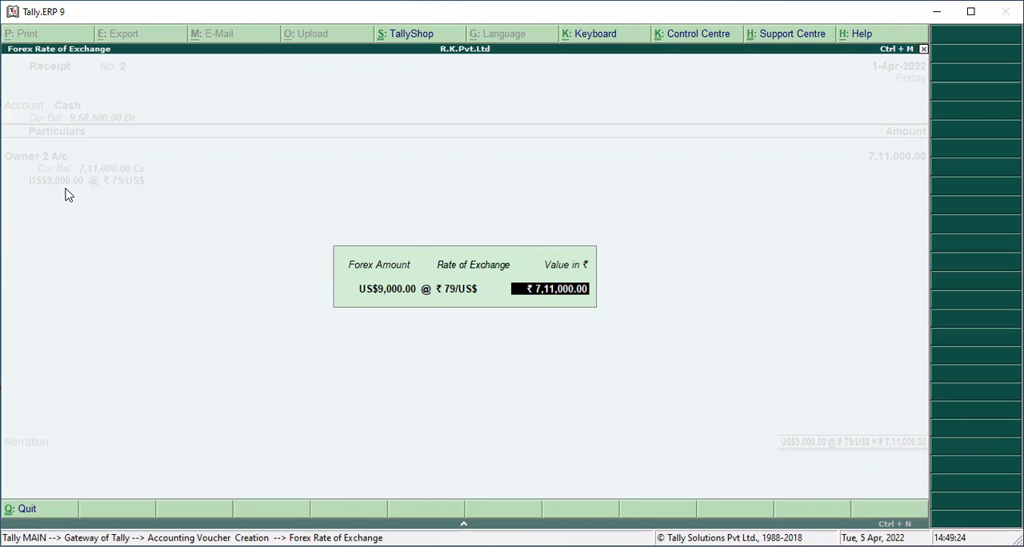
key(Return)
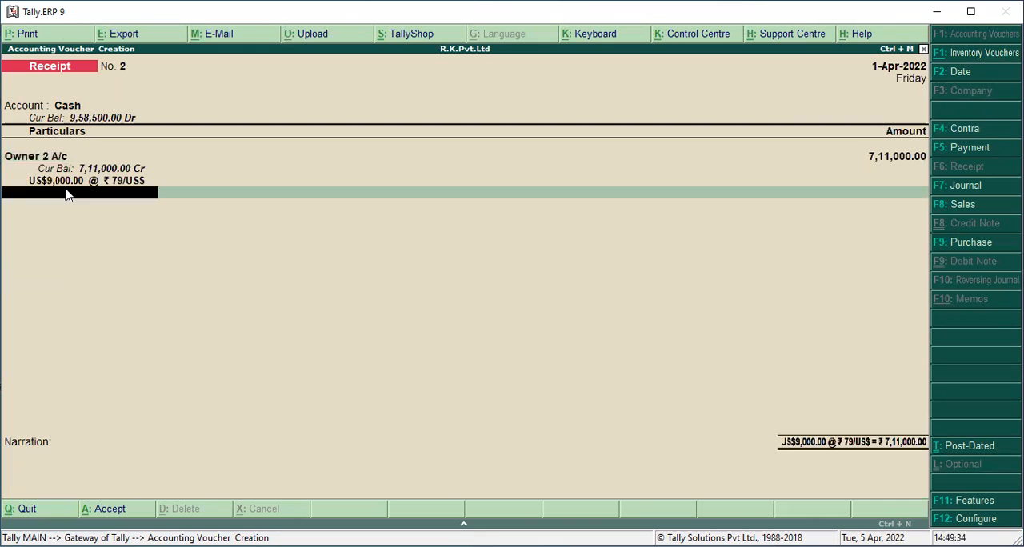
key(Return)
key(Return)
key(Return)
In a new receipt voucher, choose Cash as the receiving account and Owner 3 as the ledger to credit
key(Return)
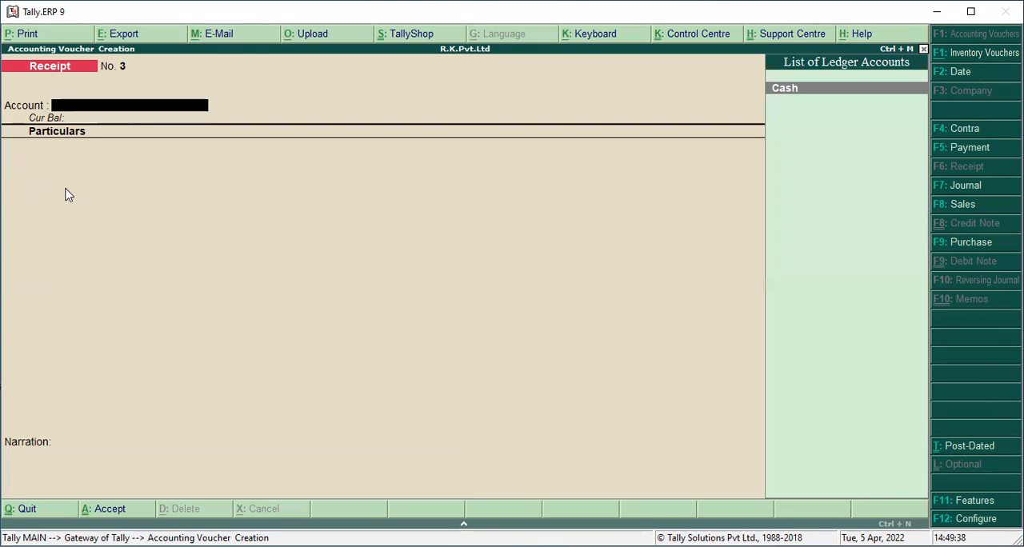
key(Return)
key(Down)
key(Down)
key(Down)
key(Down)
key(Down)
key(Up)
Enter 7,500 Yuyan as the Owner 3 amount and review its exchange-rate details
key(Return)
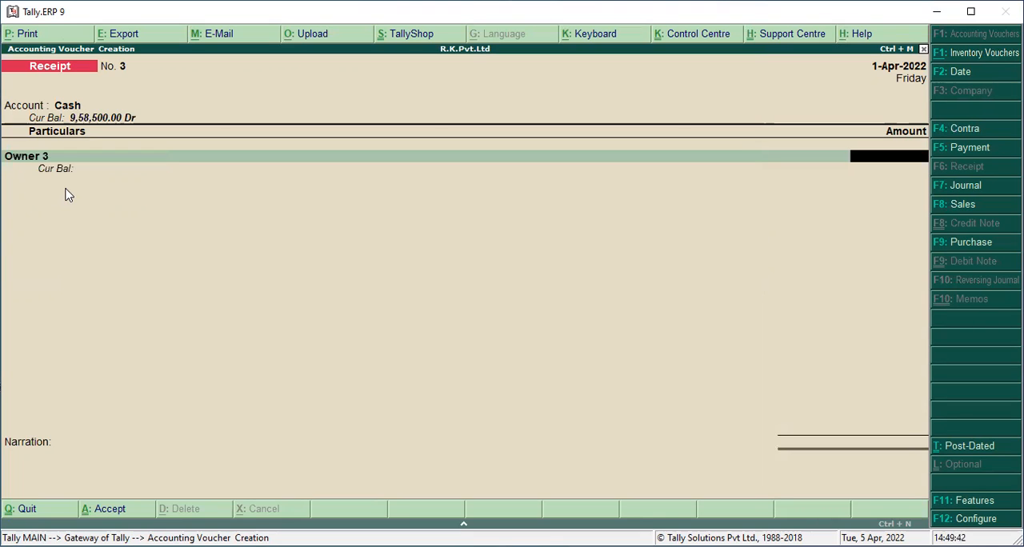
text(7500y)
text(u)
key(Return)
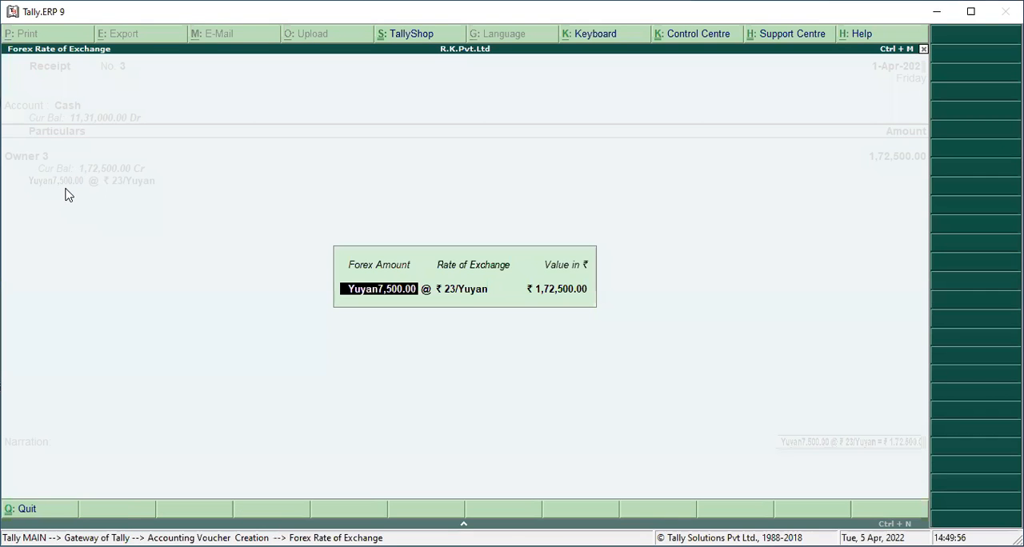
key(Return)
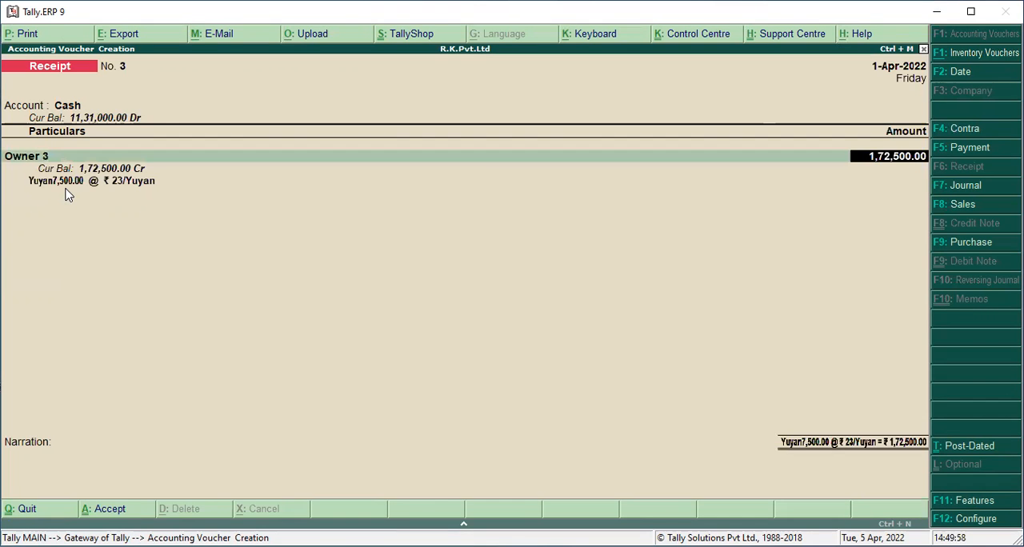
Set the Owner 3 amount to 2,500 Yen at the default exchange rate and save the receipt voucher without a narration
text(2500)
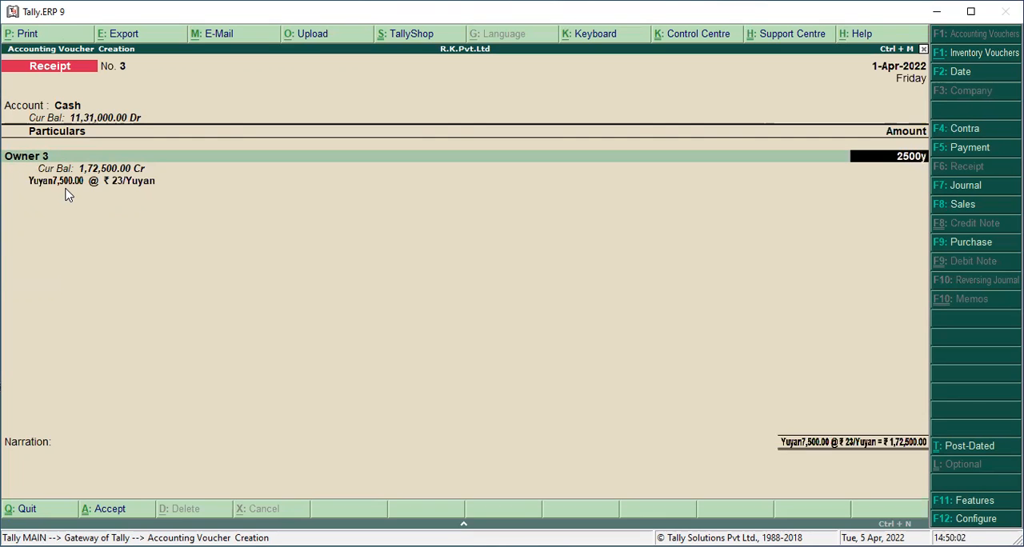
key(Return)
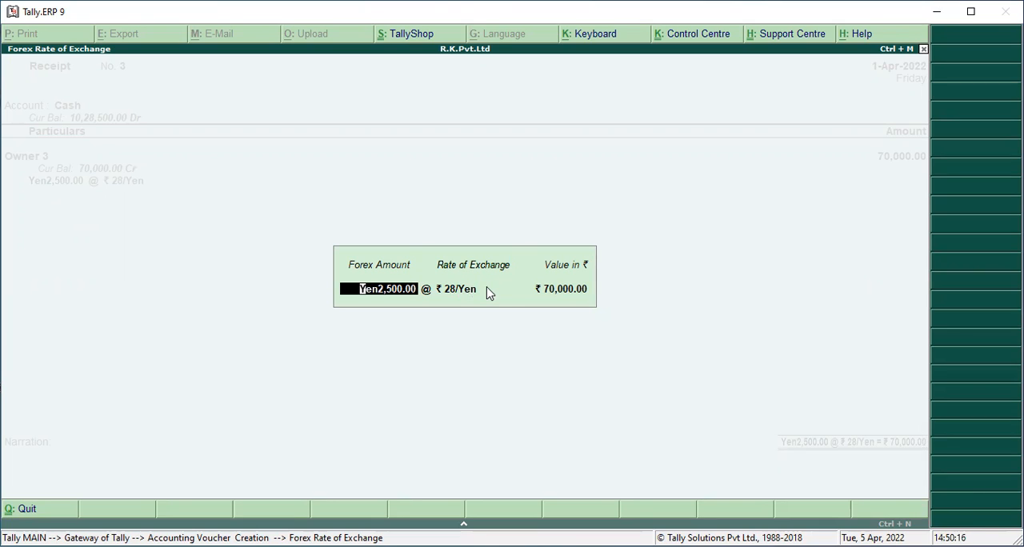
key(Return)
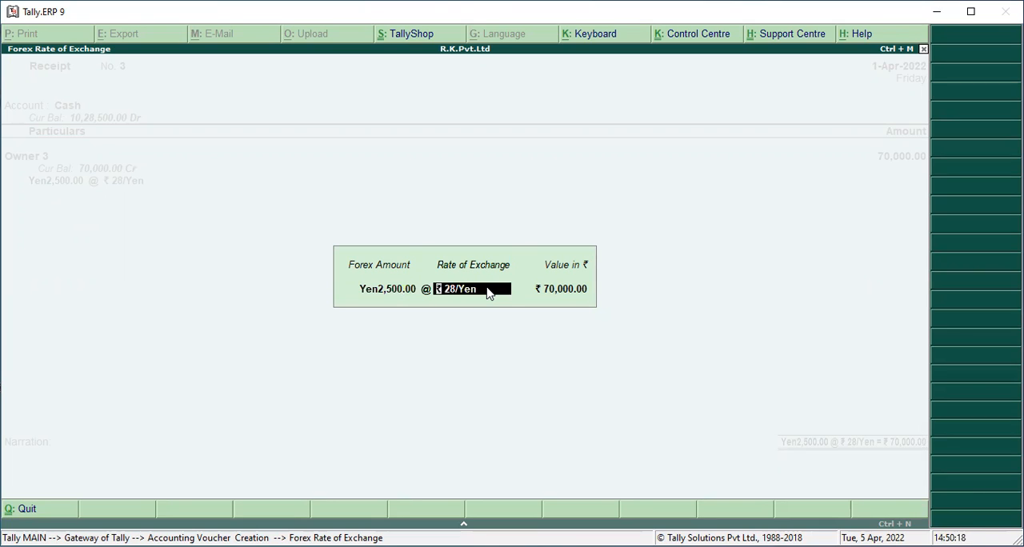
key(Return)
key(Return)
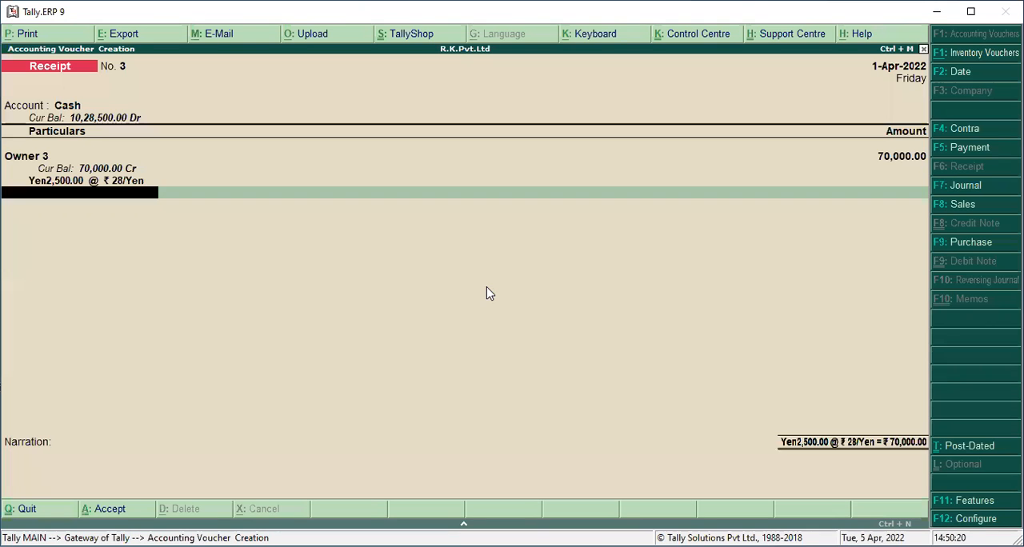
key(Return)
key(Return)
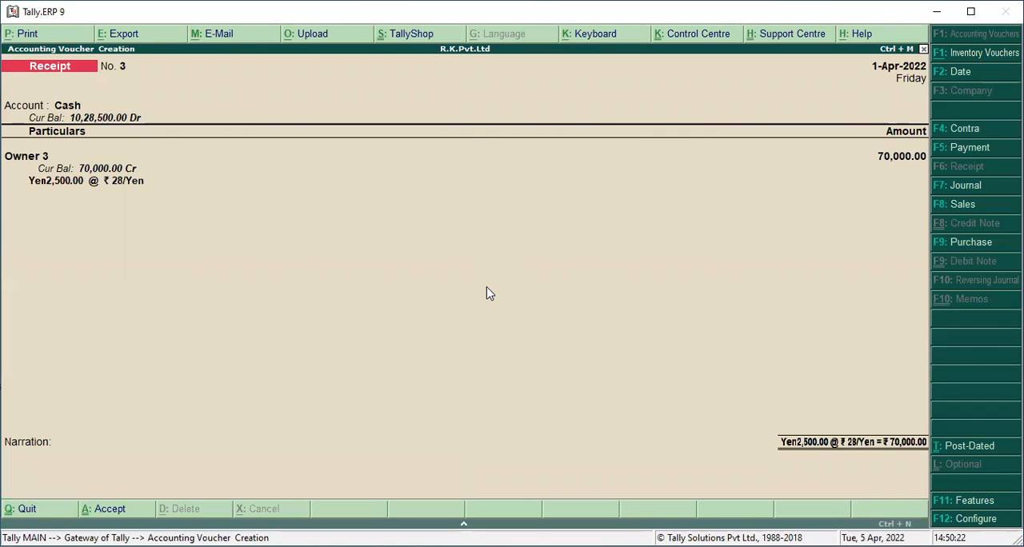
key(Return)
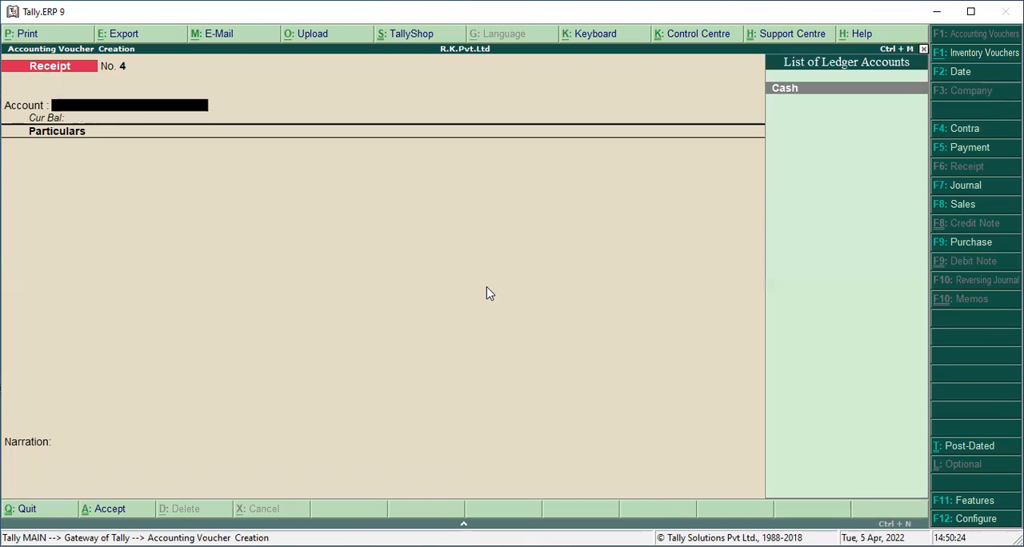
Record and save another receipt into Cash, crediting Owner 3 with 20,000 Yuyan at the default exchange rate
key(Return)
key(Down)
key(Down)
key(Down)
key(Down)
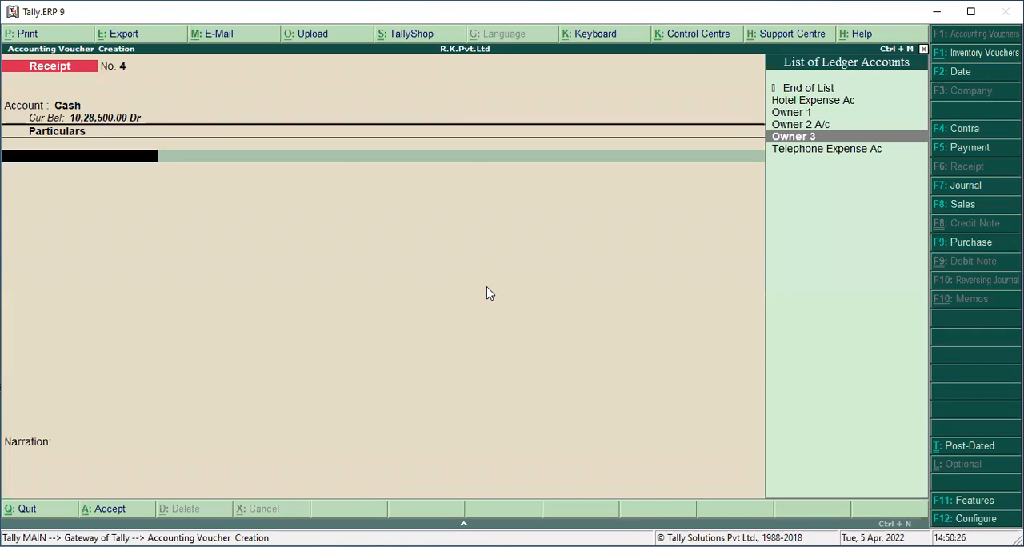
key(Return)
text(2000)
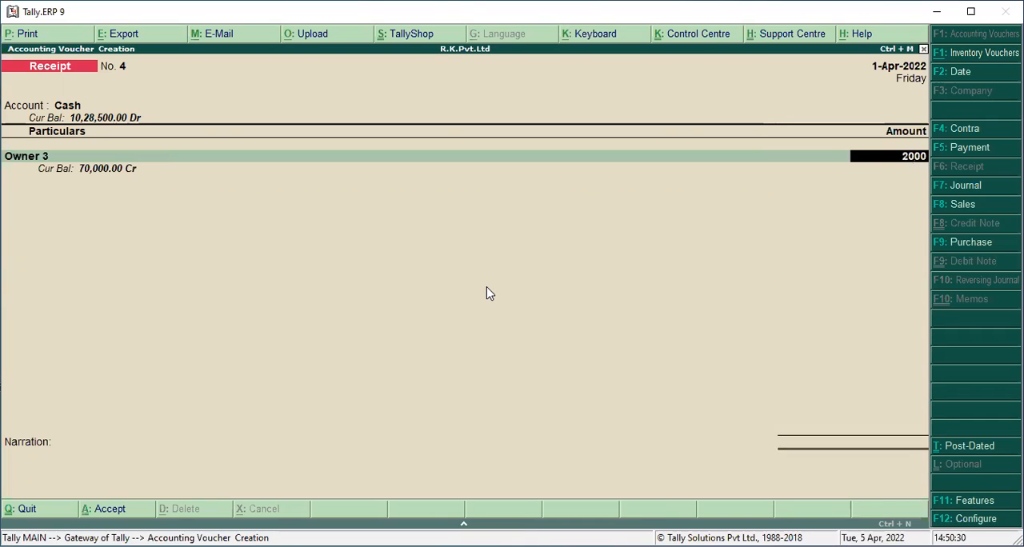
text(0)
key(Return)
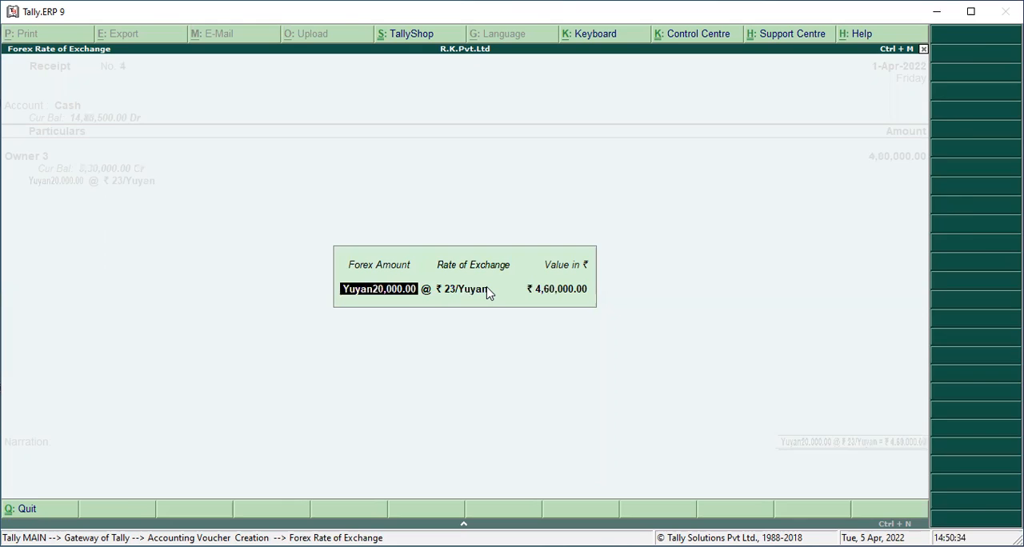
key(Return)
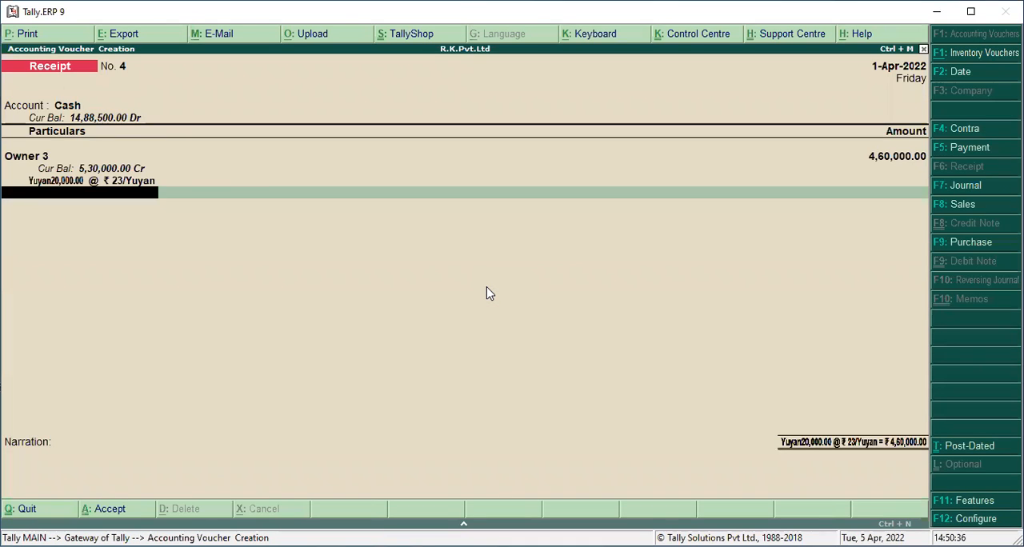
key(ctrl+a)
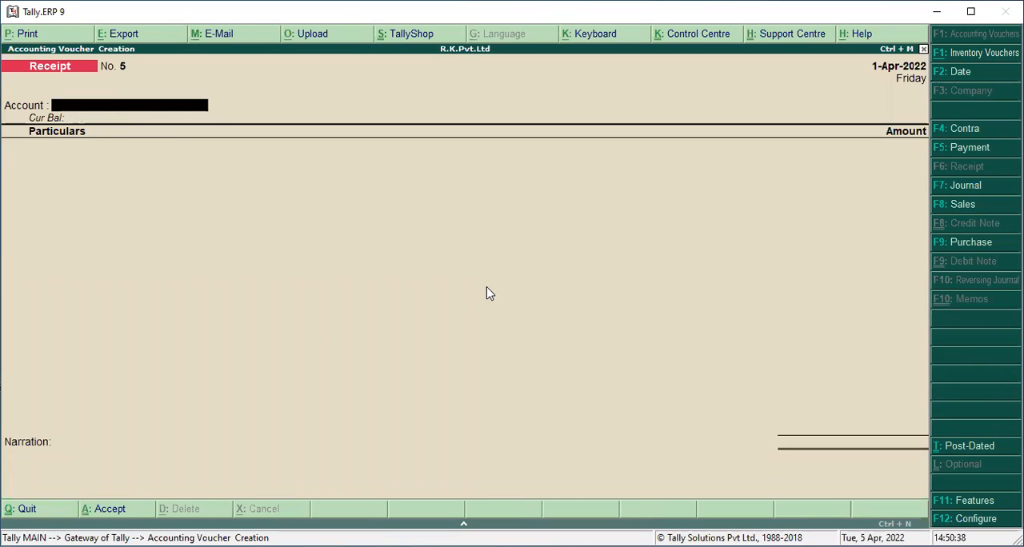
Leave voucher entry and examine the company's Balance Sheet in detailed form
key(Escape)
key(y)
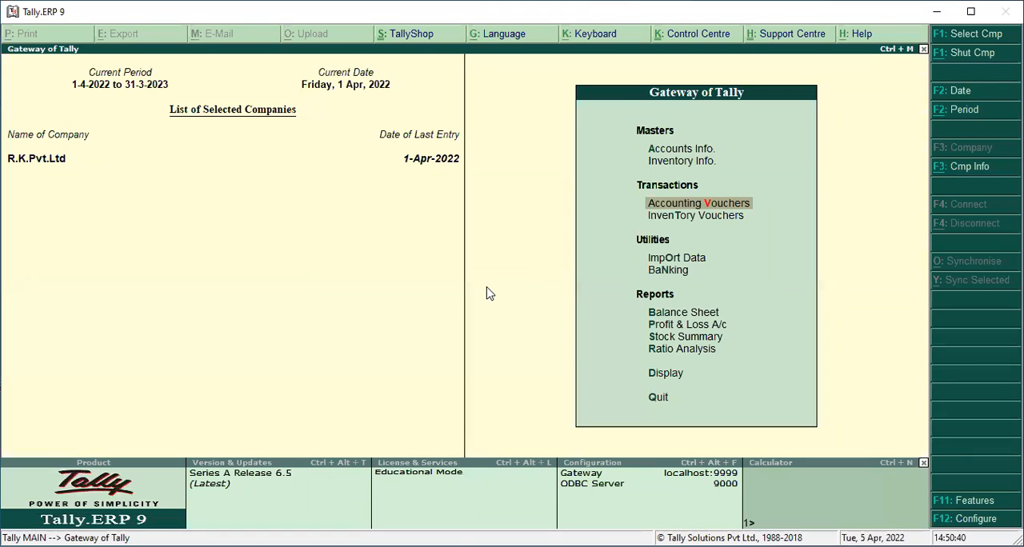
key(Down)
key(Down)
key(Down)
key(Down)
key(Down)
key(Up)
key(Return)
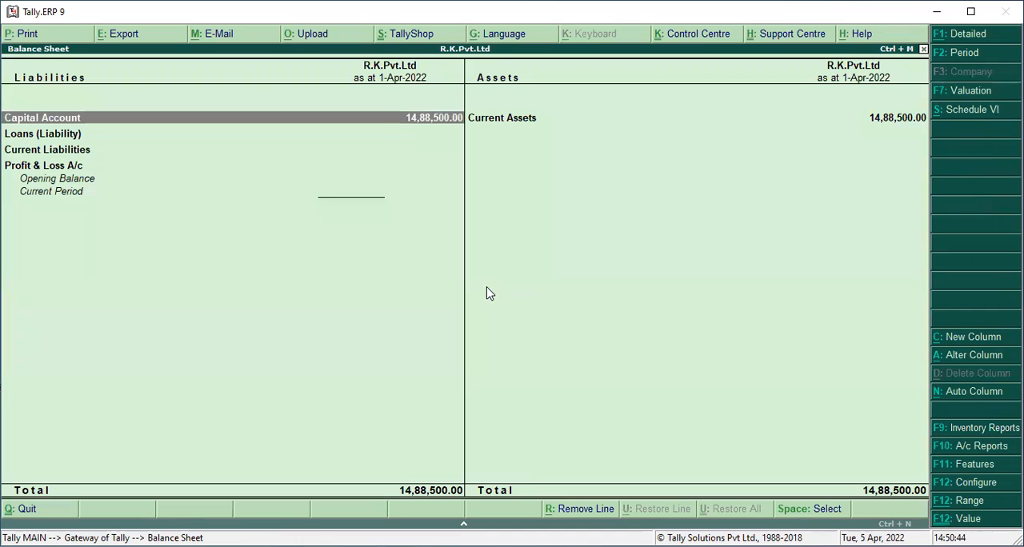
key(alt+F1)
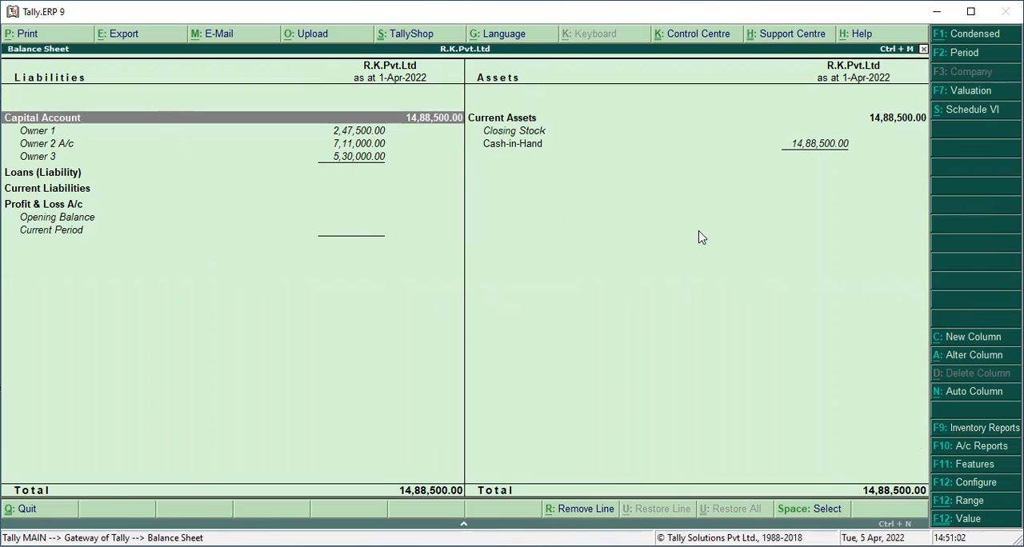
key(Escape)
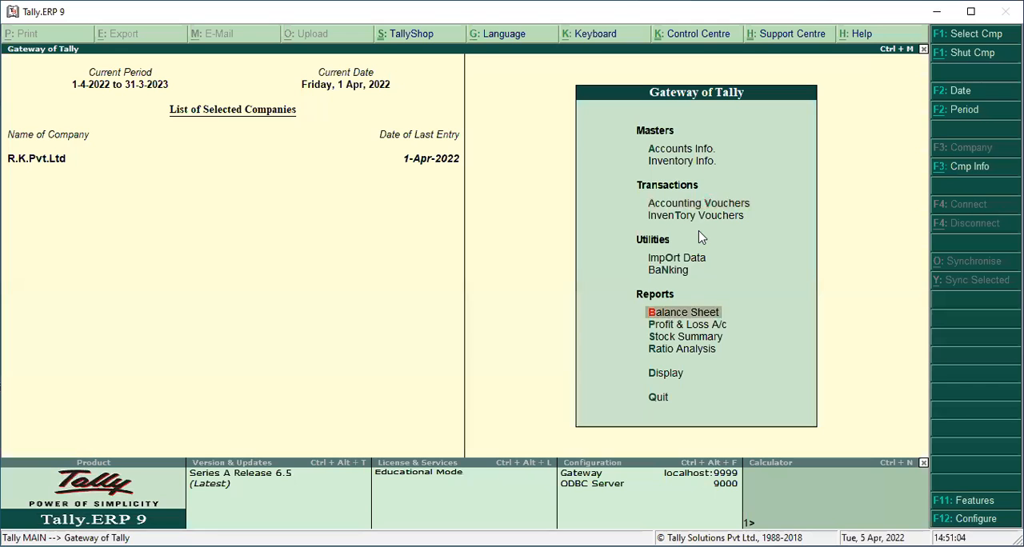
Start a payment accounting voucher with Cash as the paying account and Hotel Expense Ac as the debited ledger
key(Up)
key(Up)
key(Up)
key(Up)
key(Return)
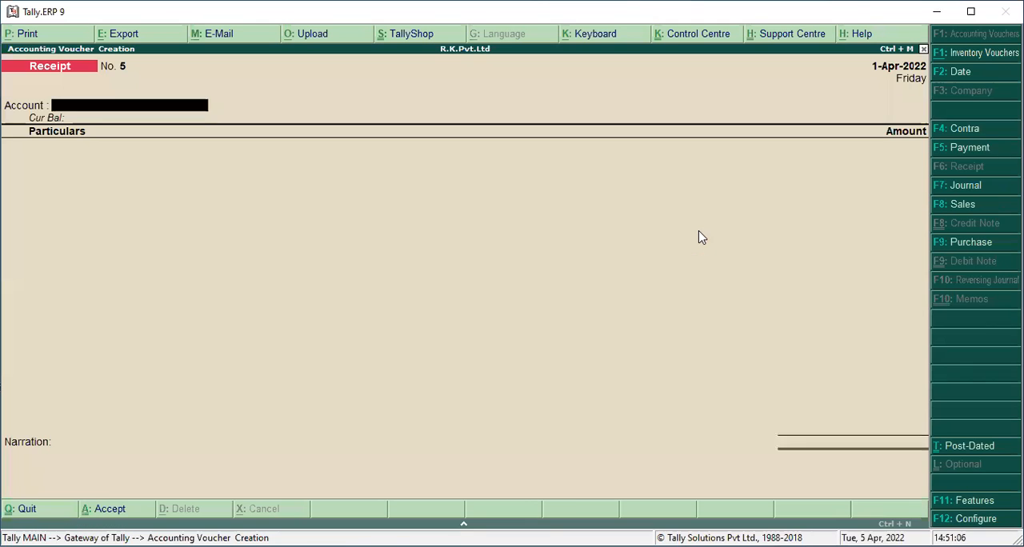
key(F5)
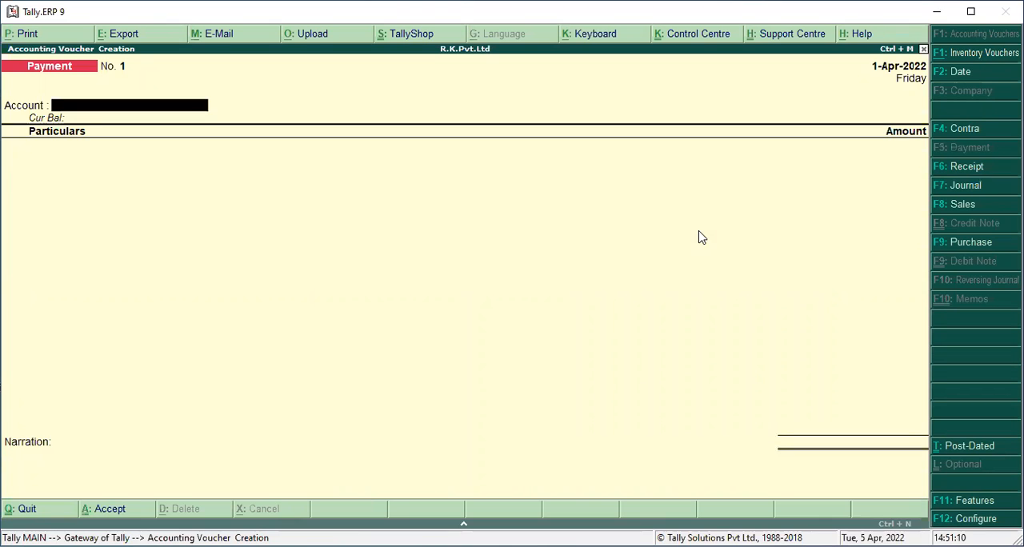
key(space)
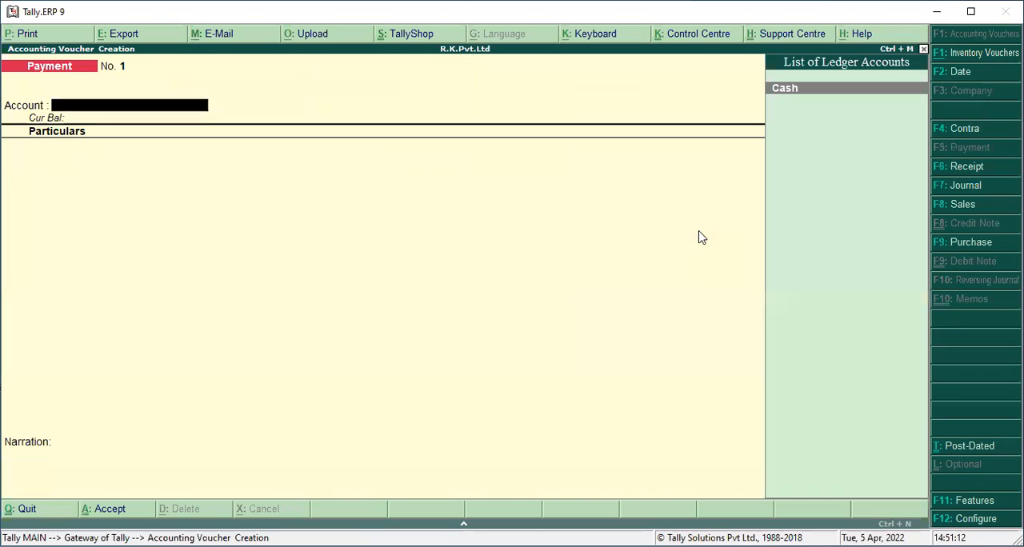
key(Return)
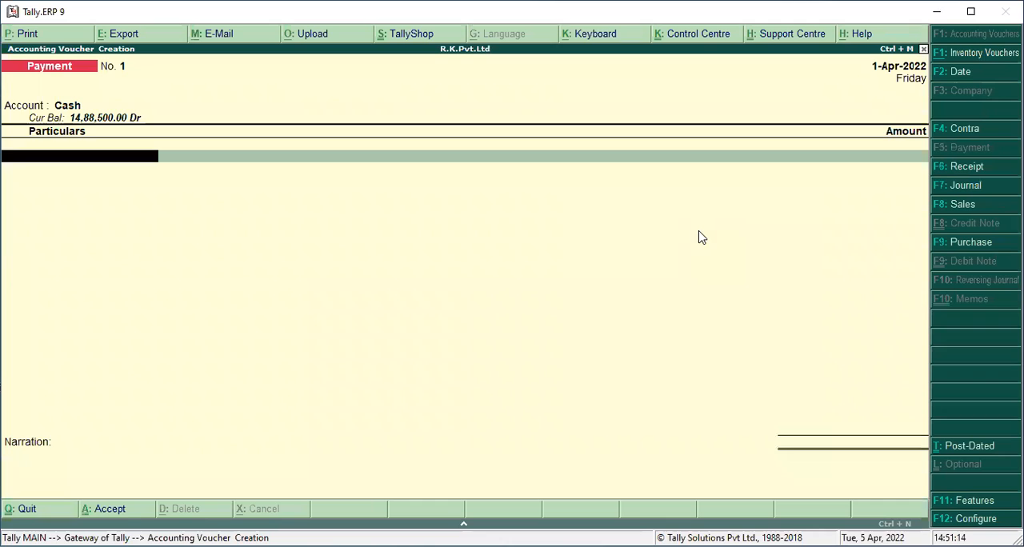
key(space)
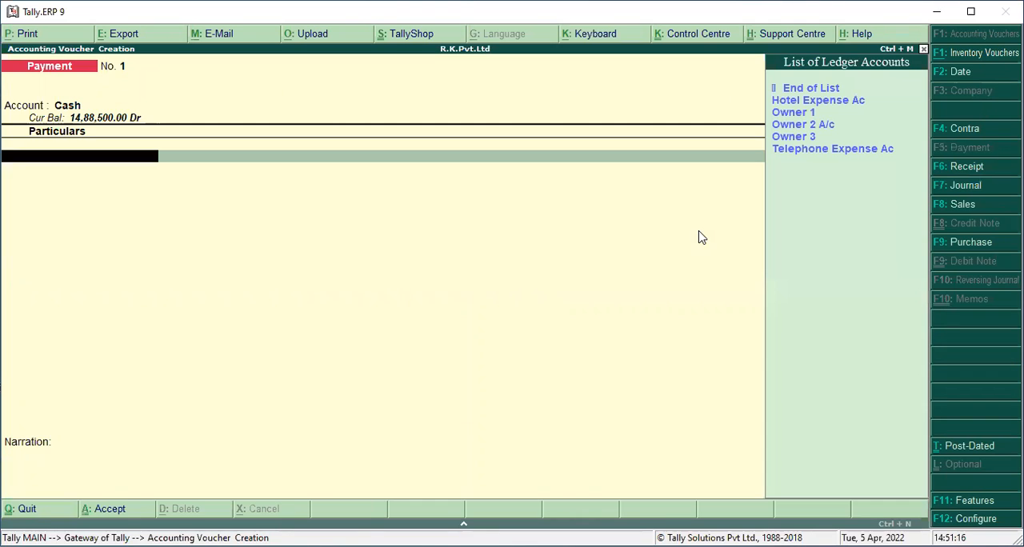
key(Down)
key(Down)
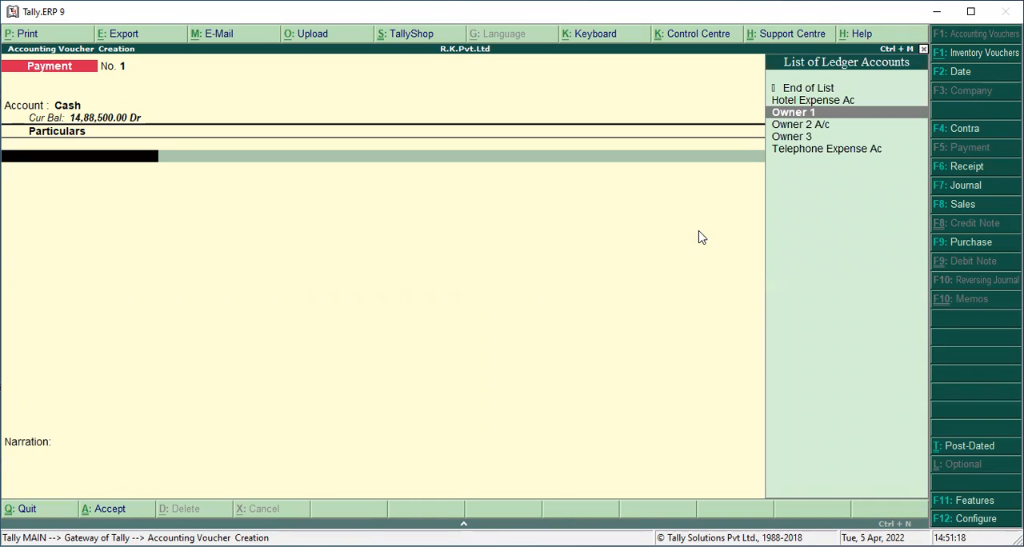
key(Up)
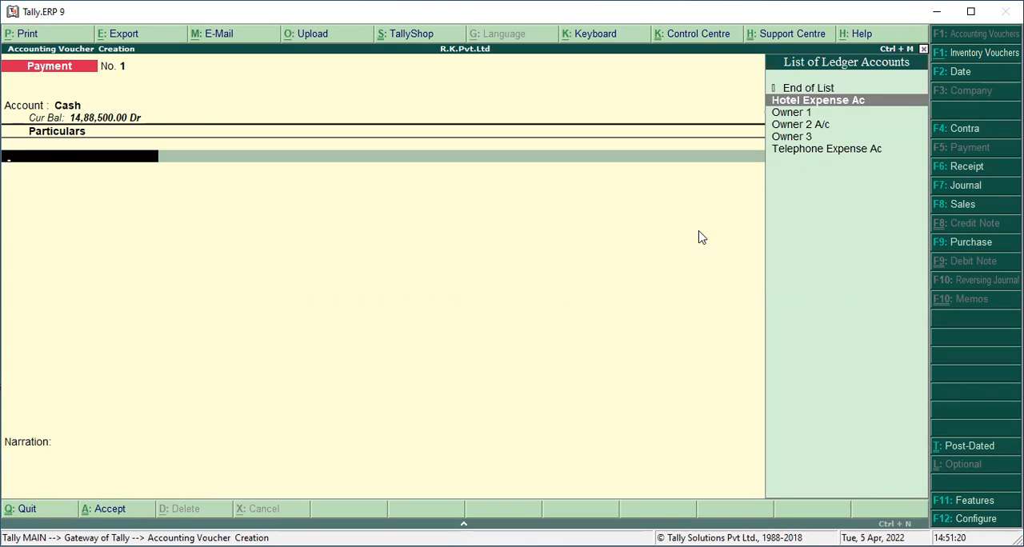
key(Return)
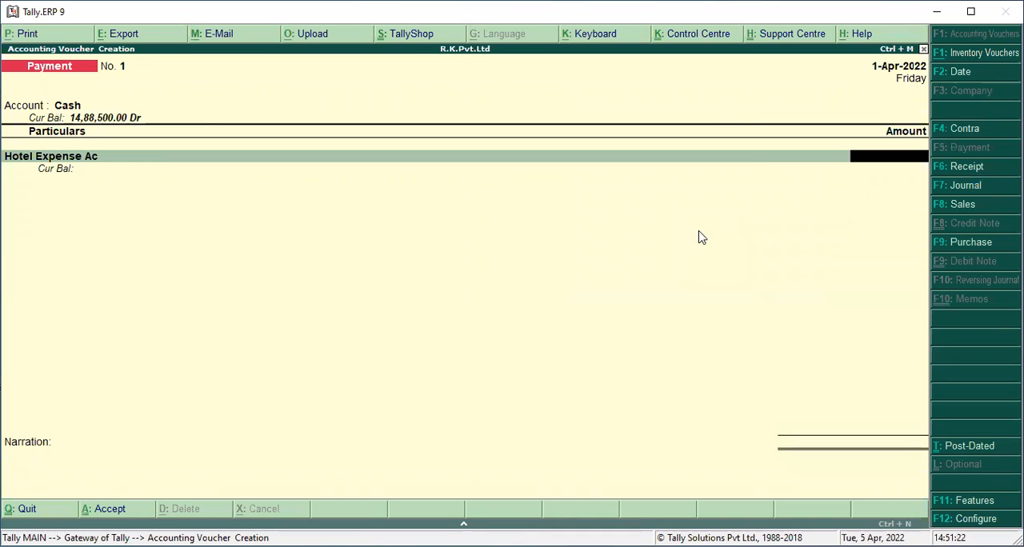
Set the Hotel Expense Ac amount to 5,000 pounds (PND) at the default exchange rate and save the payment voucher
text(5000p)
key(Return)
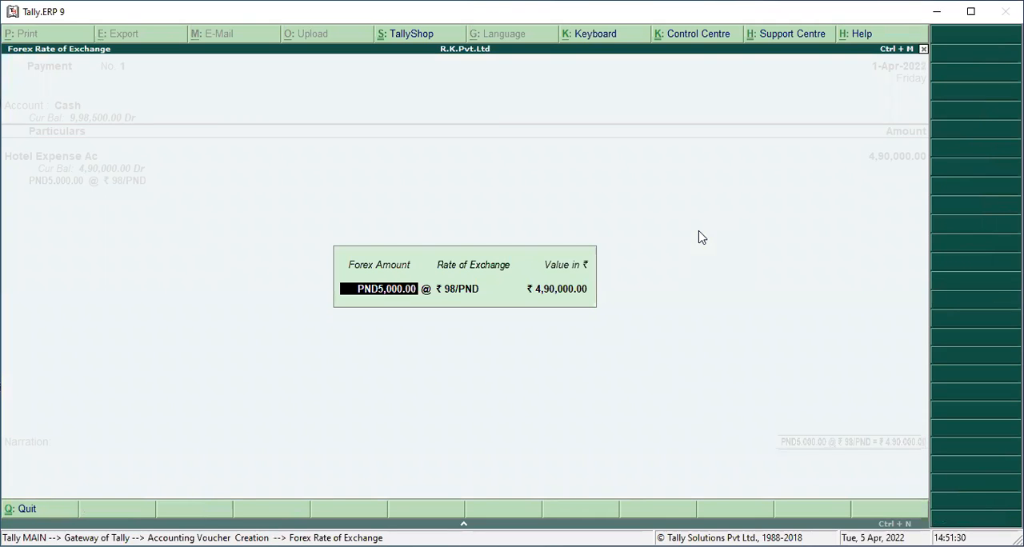
key(Return)
key(Return)
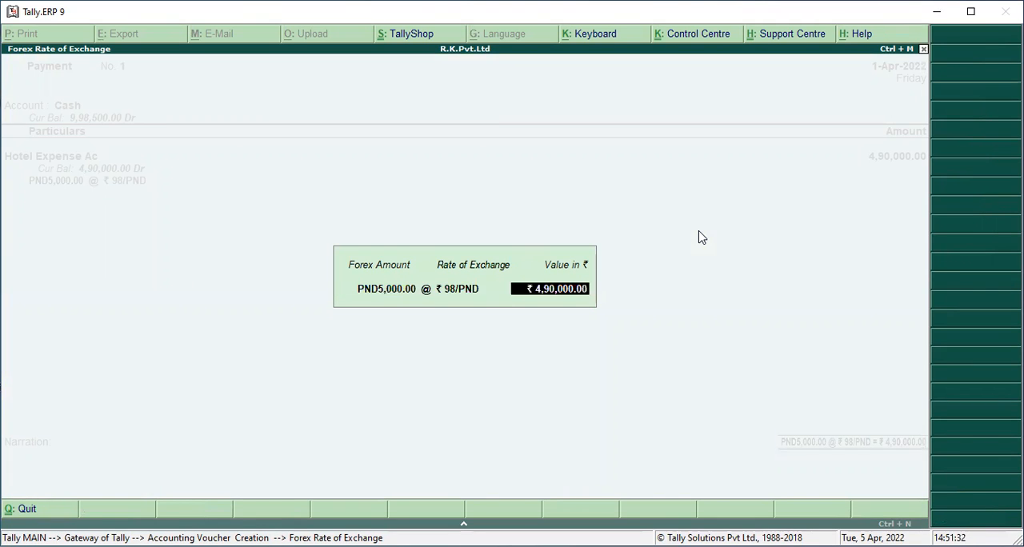
key(Return)
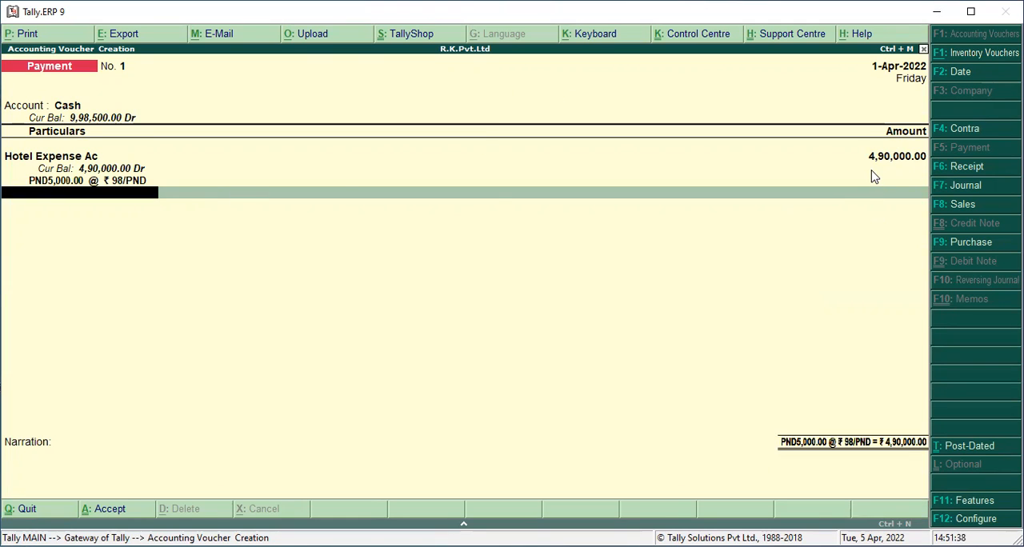
key(Return)
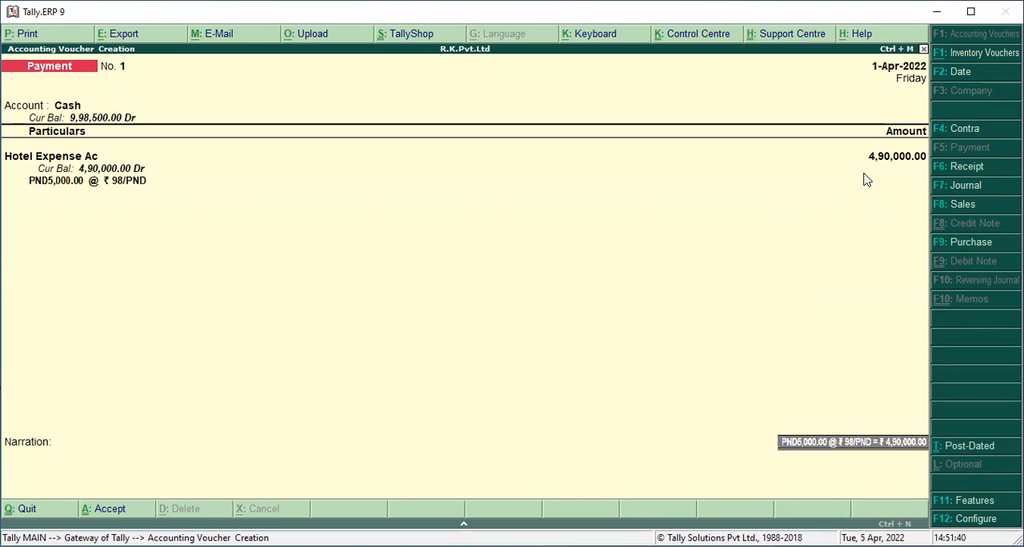
key(Return)
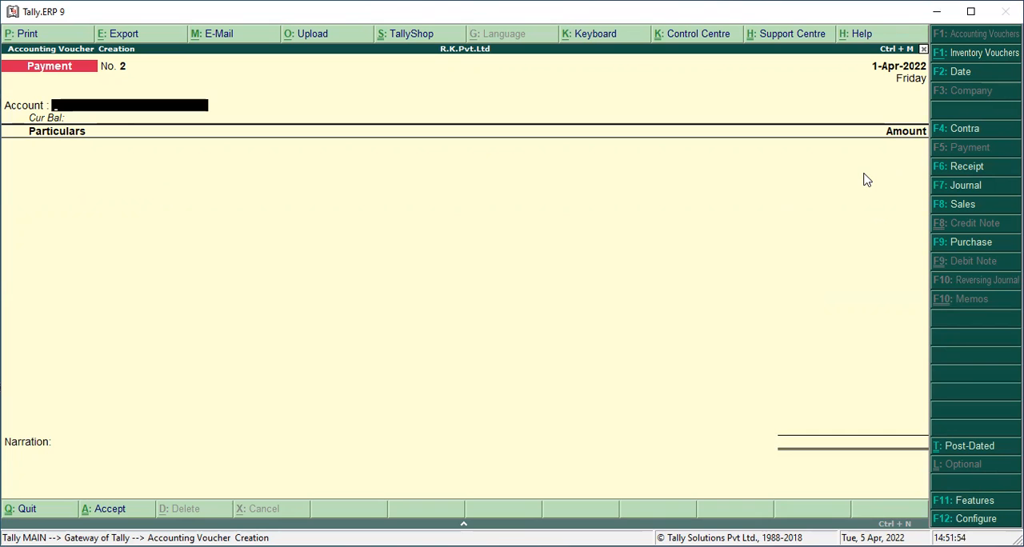
Leave voucher entry and examine the Profit & Loss A/c report in detailed form
key(Escape)
key(Return)
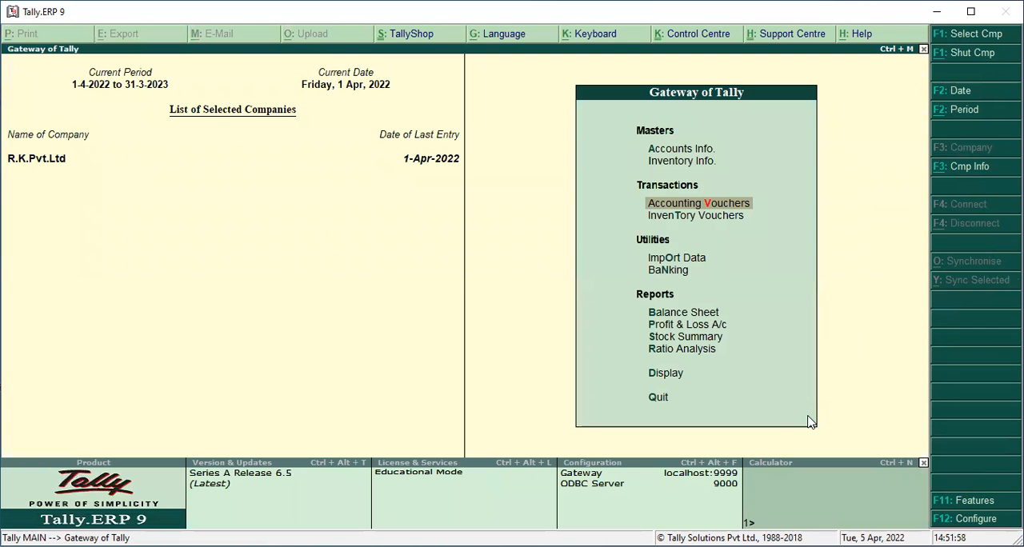
key(Down)
key(Down)
key(Down)
key(Down)
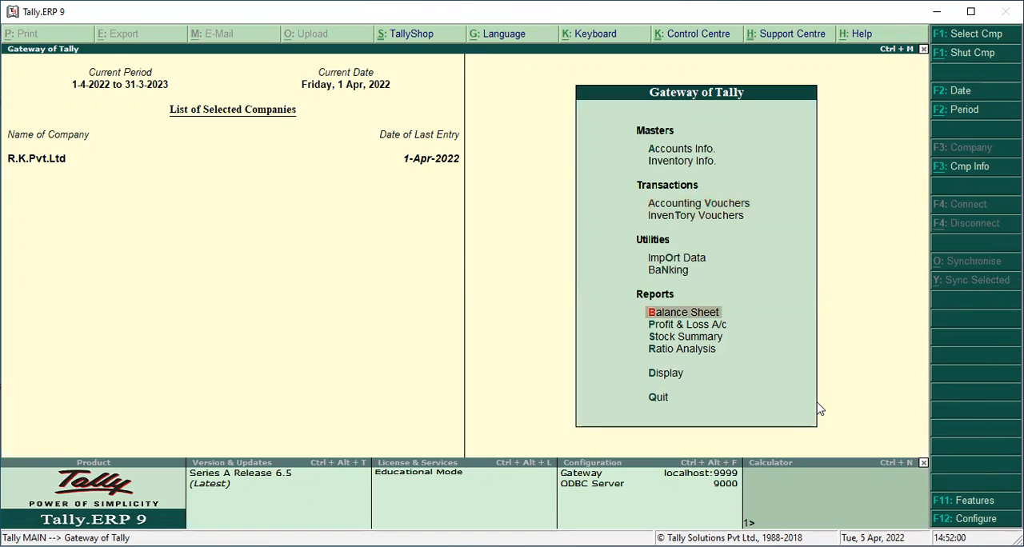
key(Down)
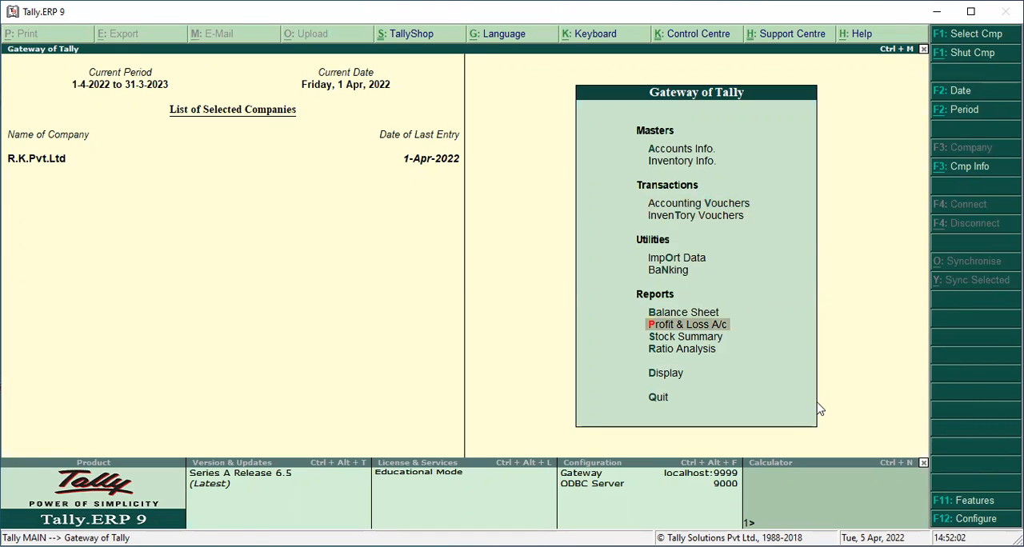
key(Return)
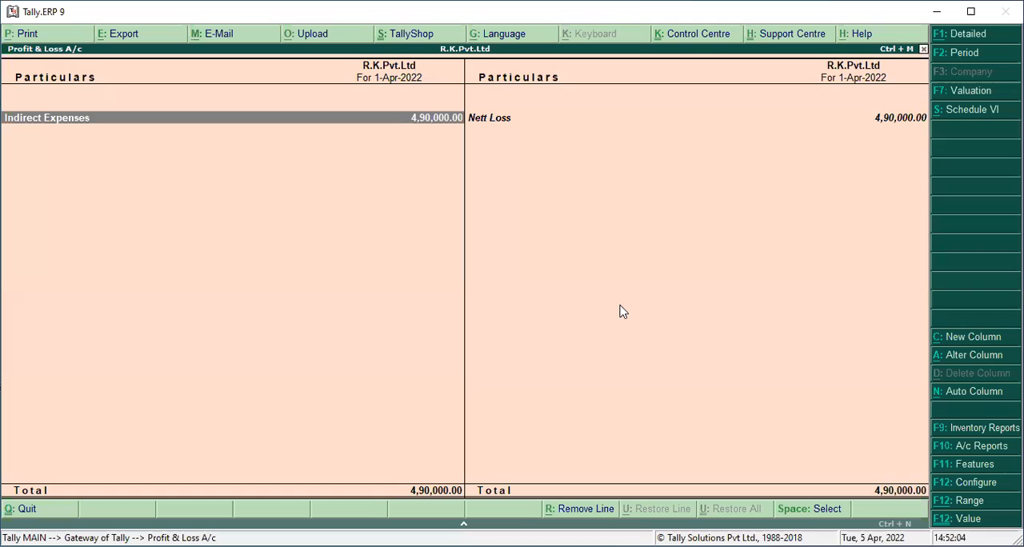
key(alt+F1)
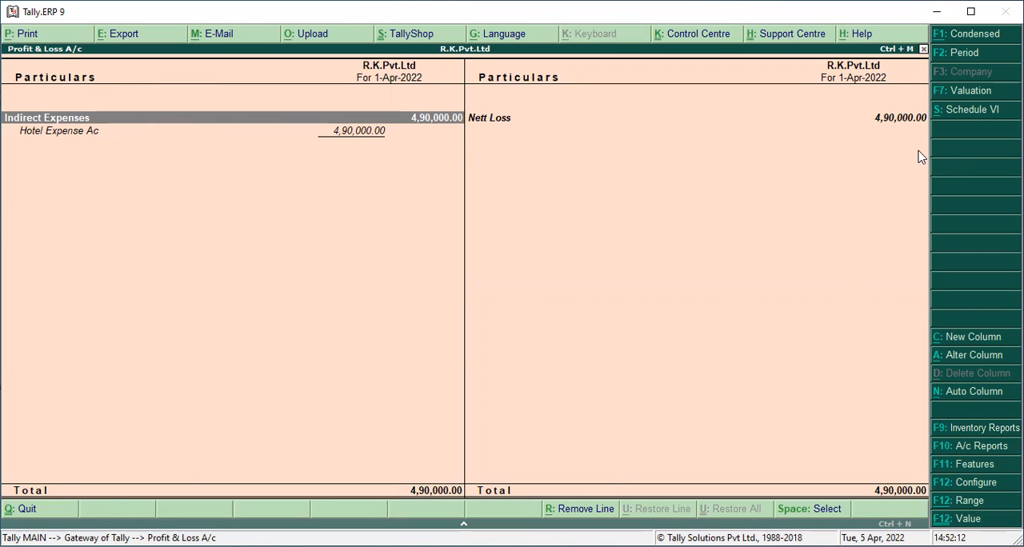
key(Escape)
Check how the hotel expense payment affects the Balance Sheet, and return to the Gateway of Tally
key(Up)
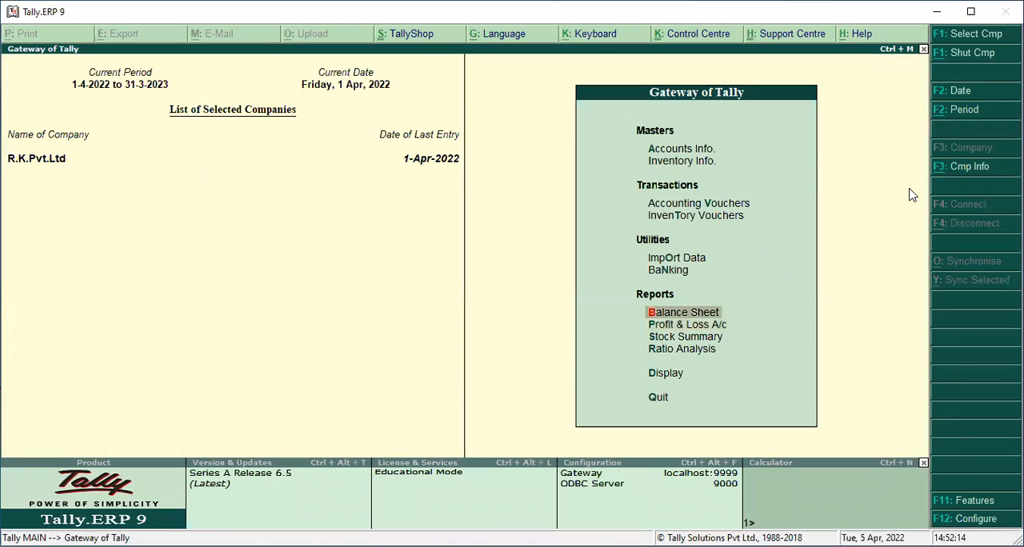
key(Return)
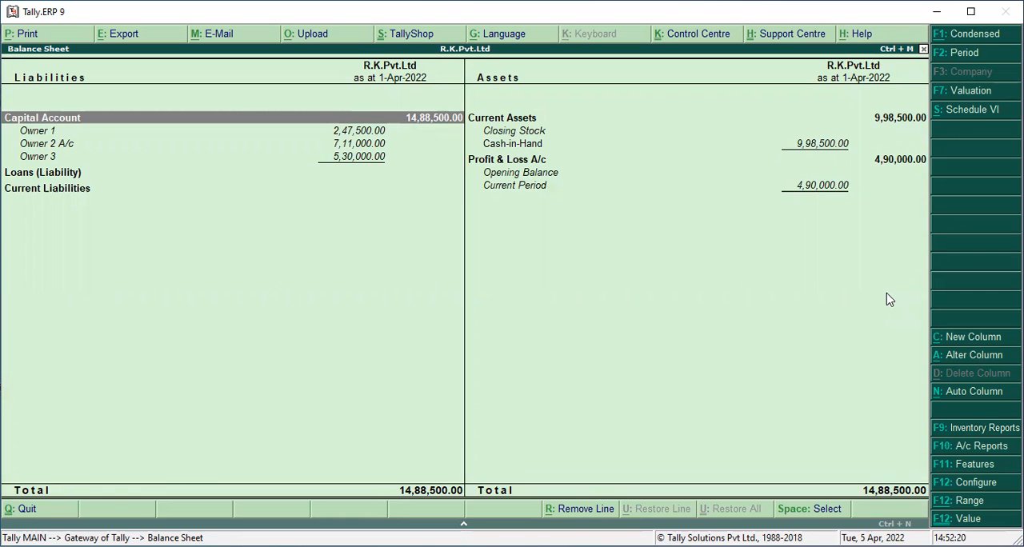
key(Escape)
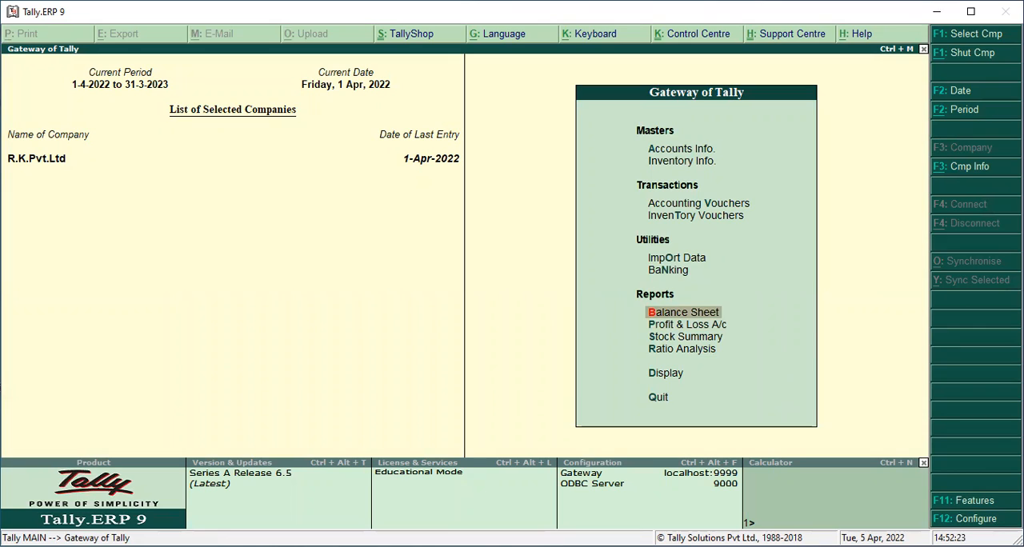
key(Escape)
key(Escape)
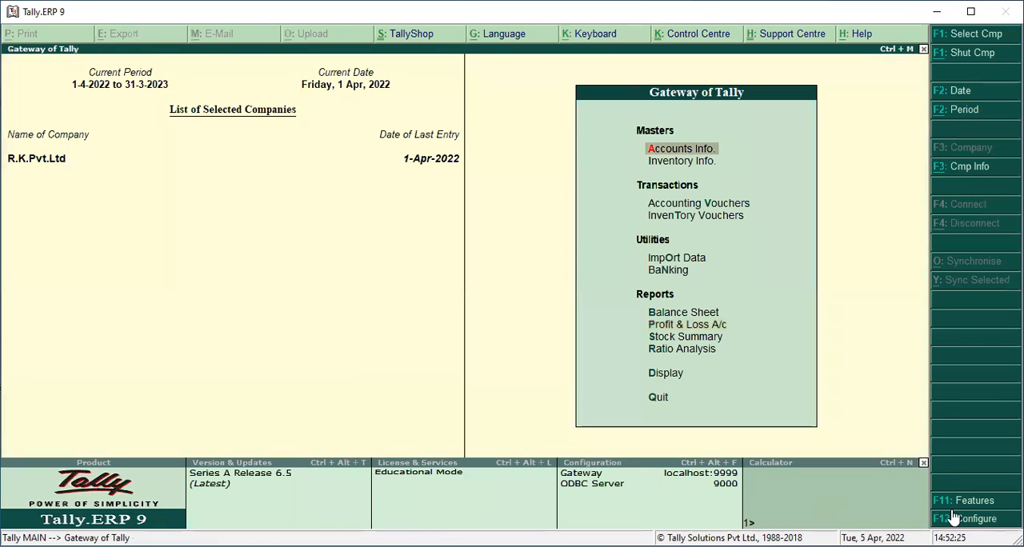